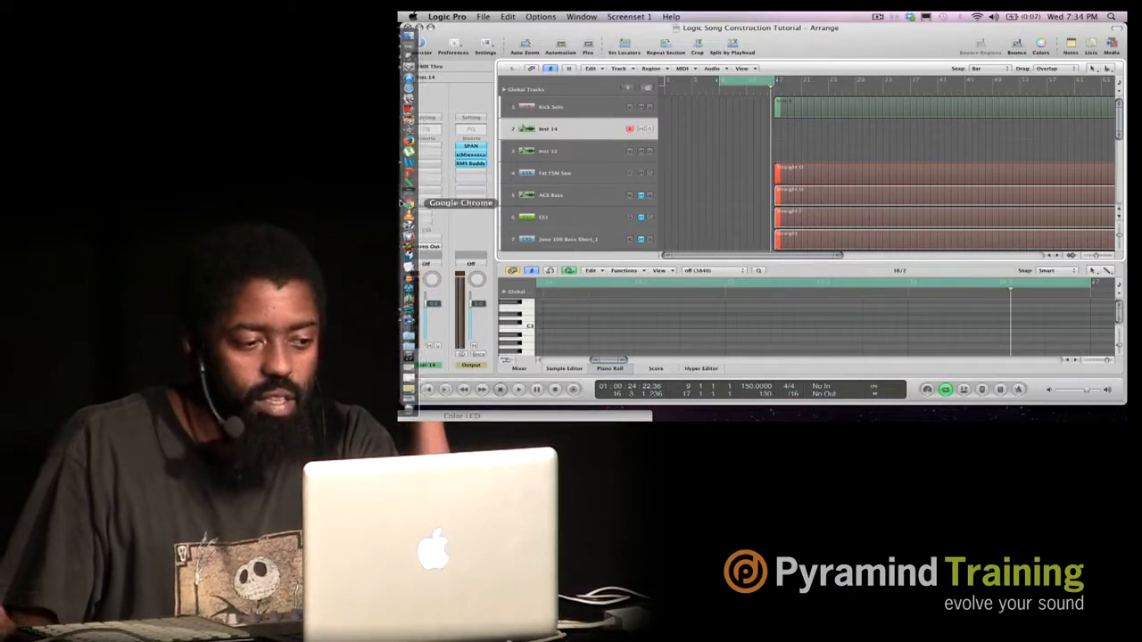
- Switch to Google Chrome and calculate note durations for 150 BPM with the 1/4 Crotchet/Quarter beat type in the BPM to Milliseconds Calculator
left_click(410, 204)
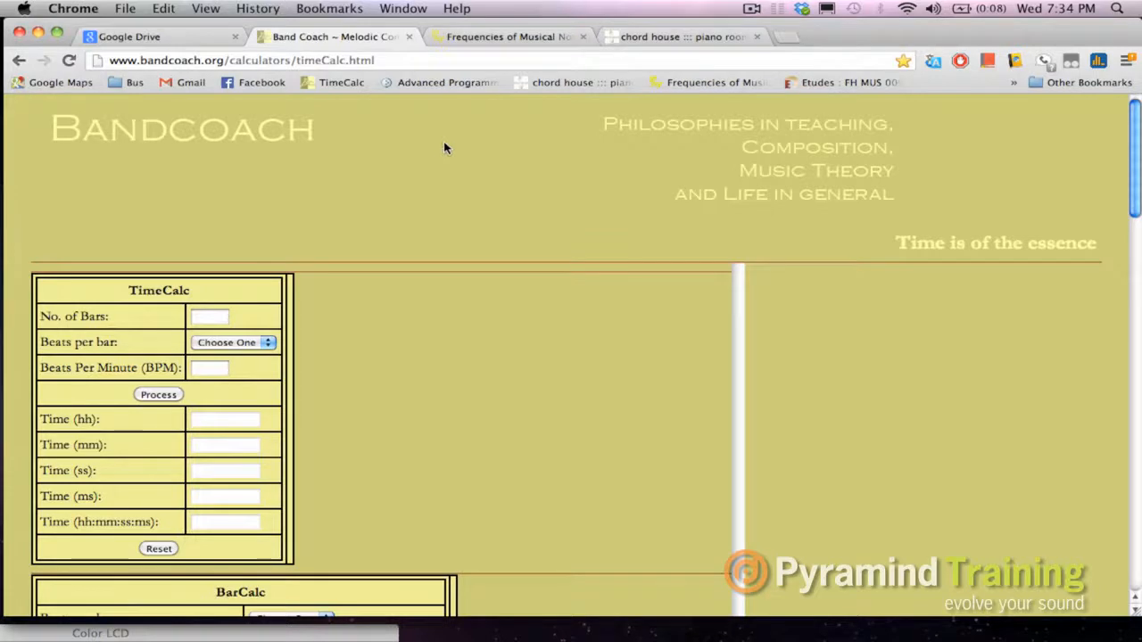
scroll(435, 150, "down", 1)
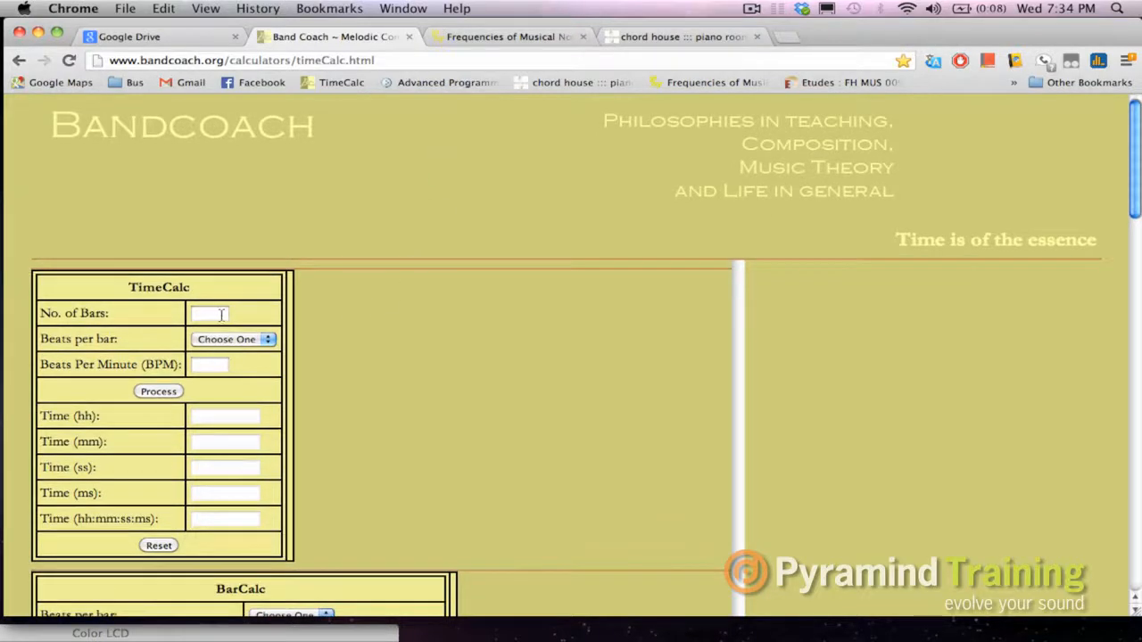
scroll(294, 283, "down", 10)
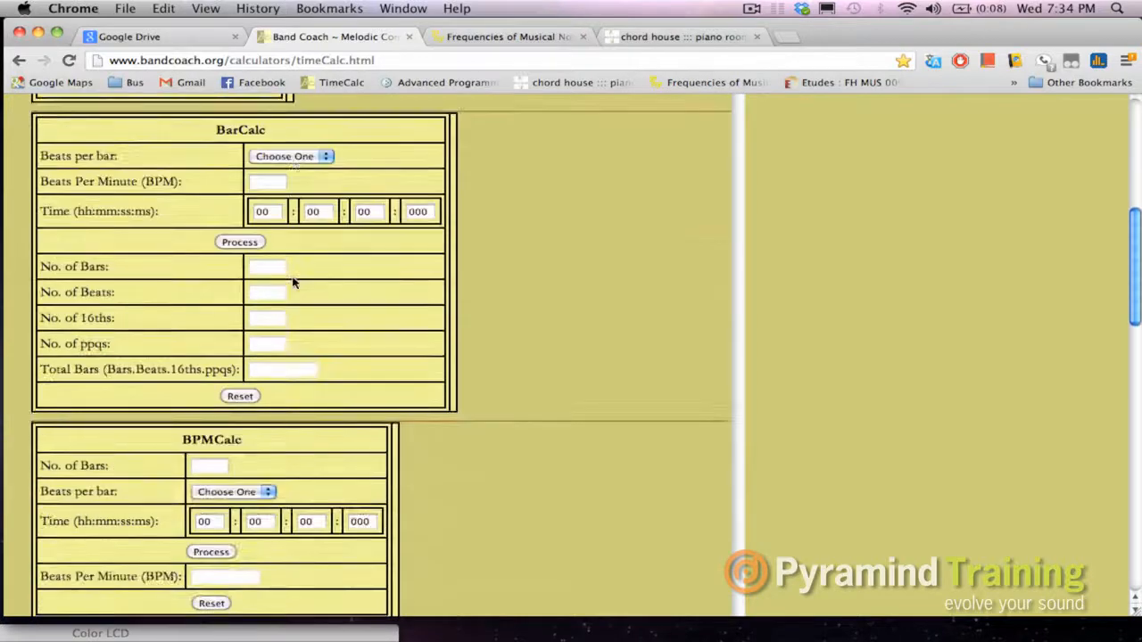
scroll(294, 283, "down", 5)
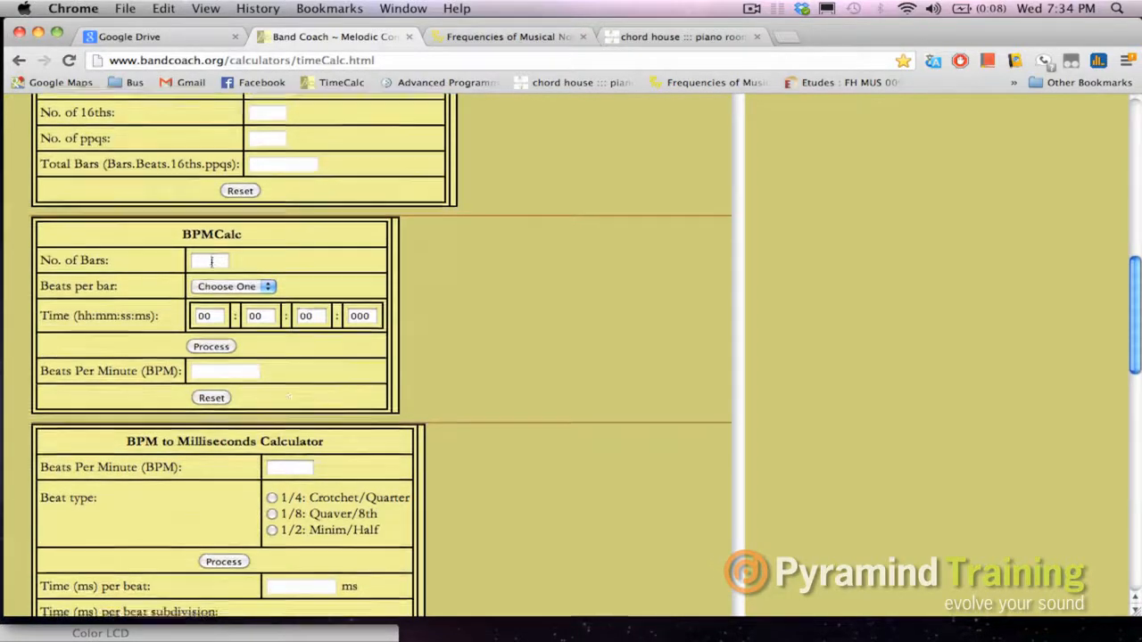
scroll(212, 260, "down", 4)
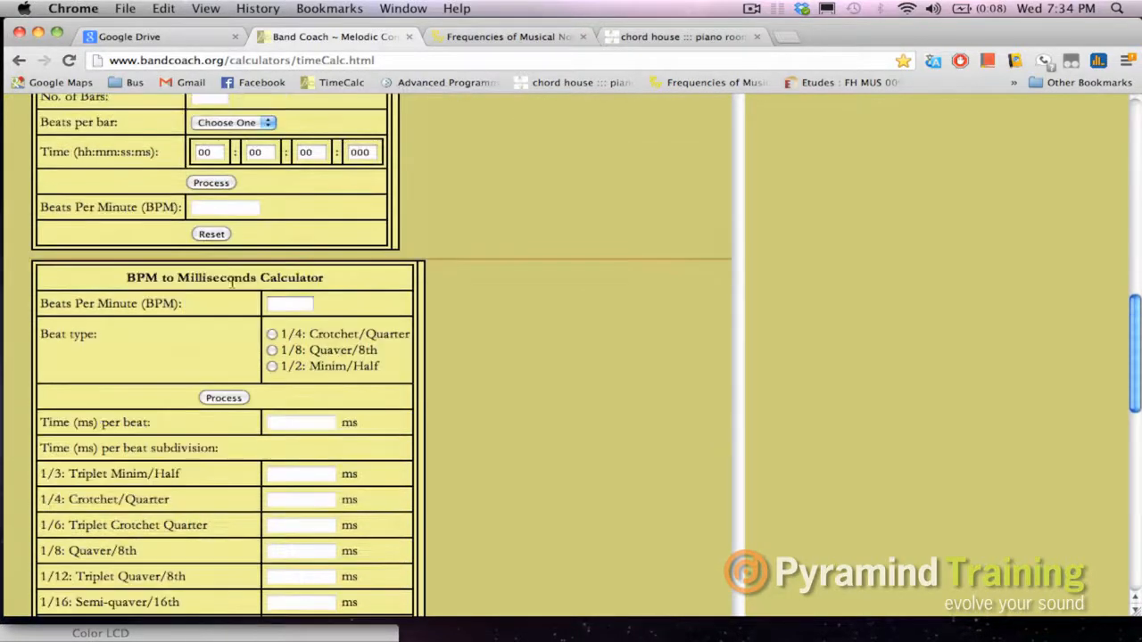
left_click(300, 301)
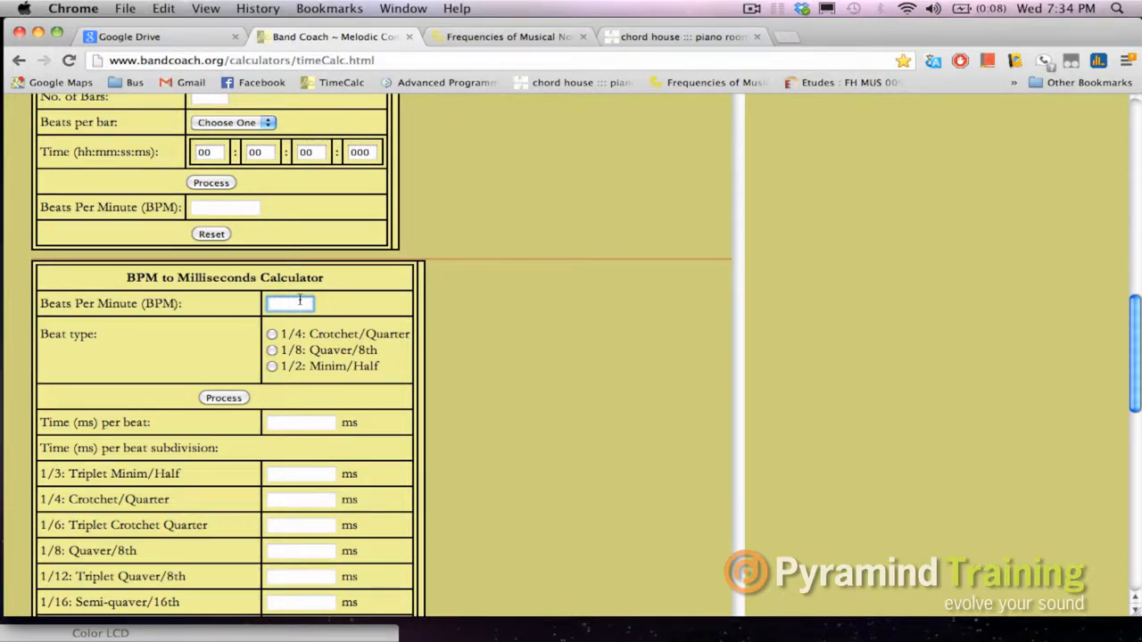
type("150")
left_click(272, 335)
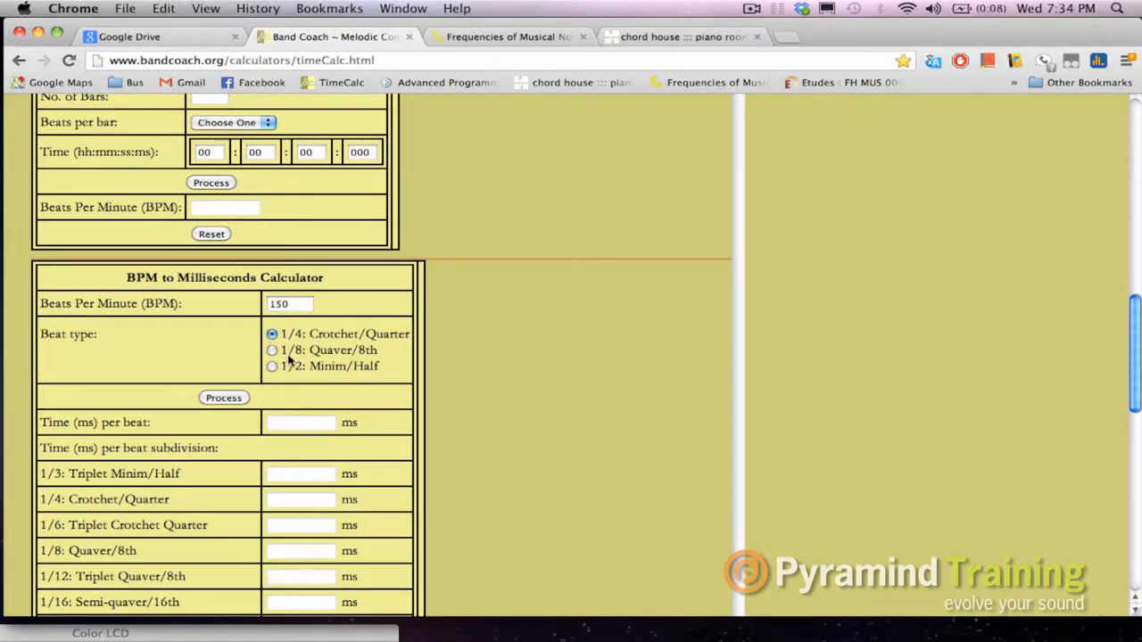
left_click(233, 398)
scroll(335, 402, "down", 3)
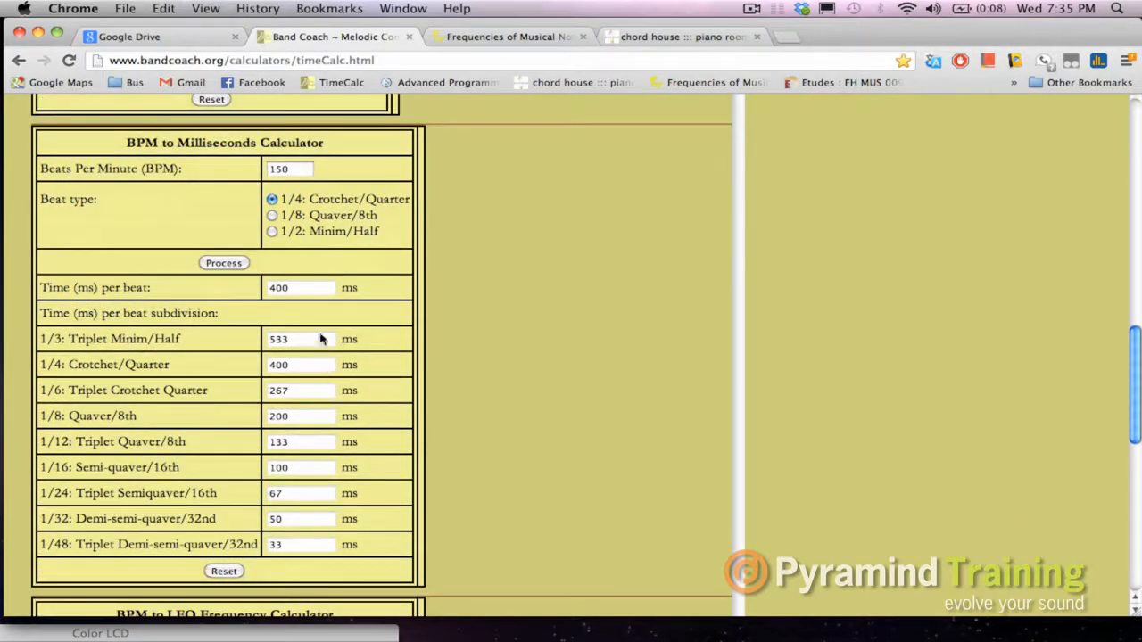
scroll(314, 303, "down", 1)
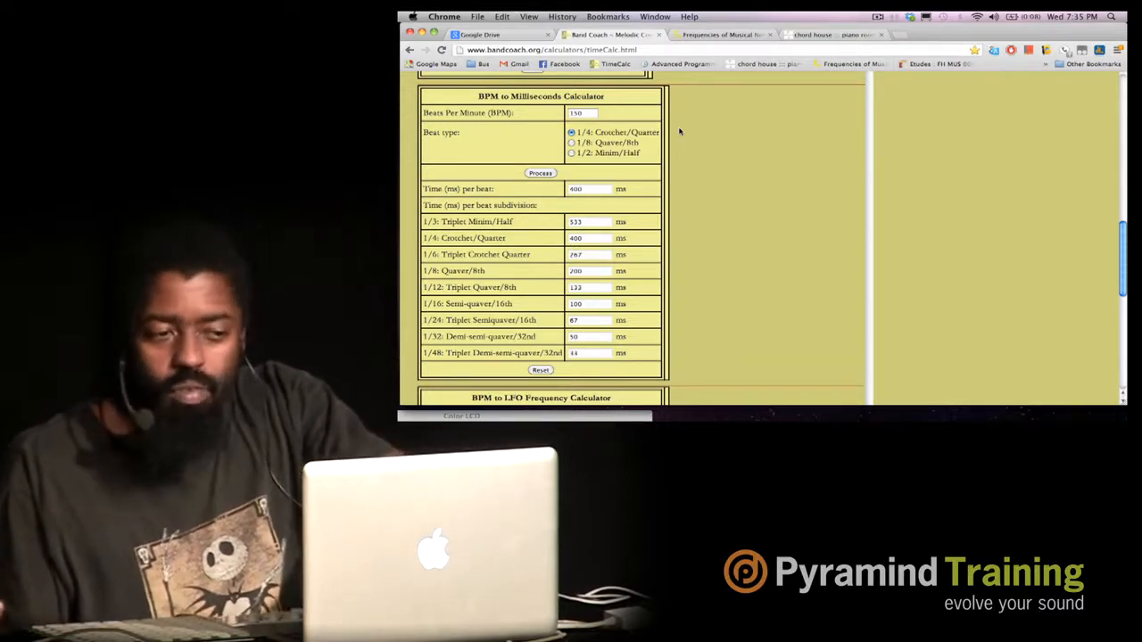
- Show the musical note frequencies page and look up and highlight the frequency of note D1 in the table
left_click(723, 34)
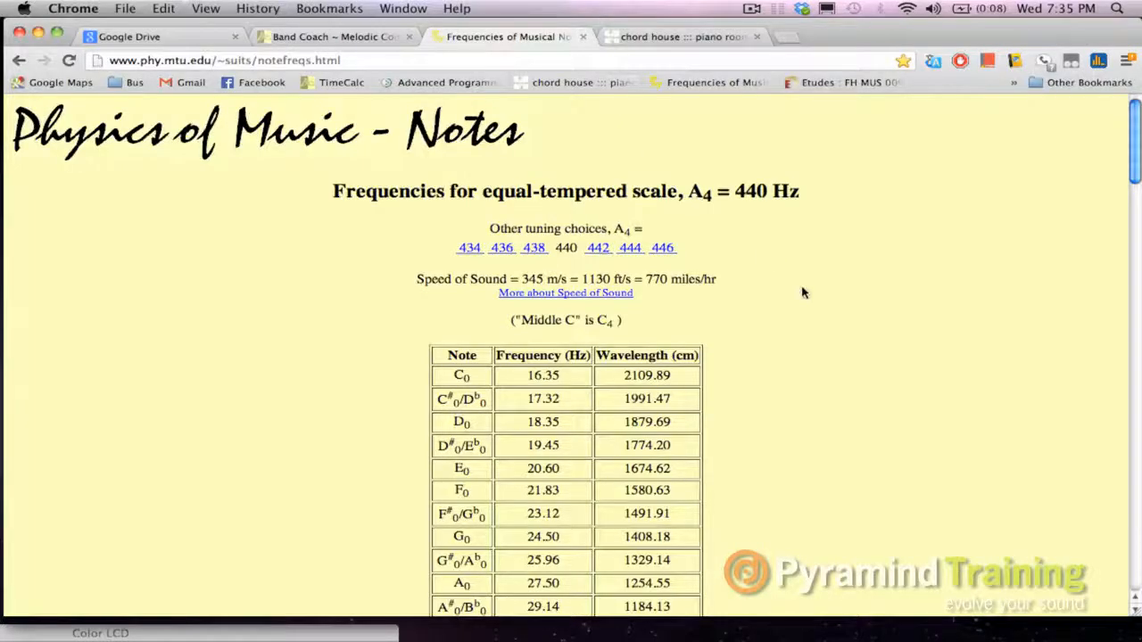
scroll(910, 197, "down", 2)
scroll(802, 292, "down", 5)
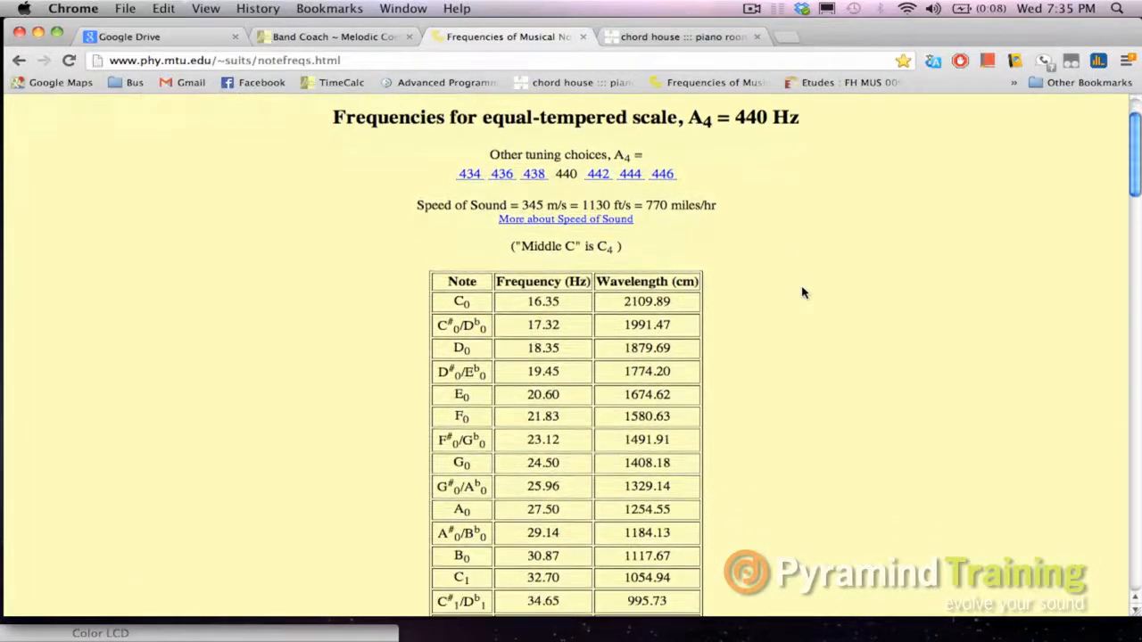
scroll(802, 292, "down", 3)
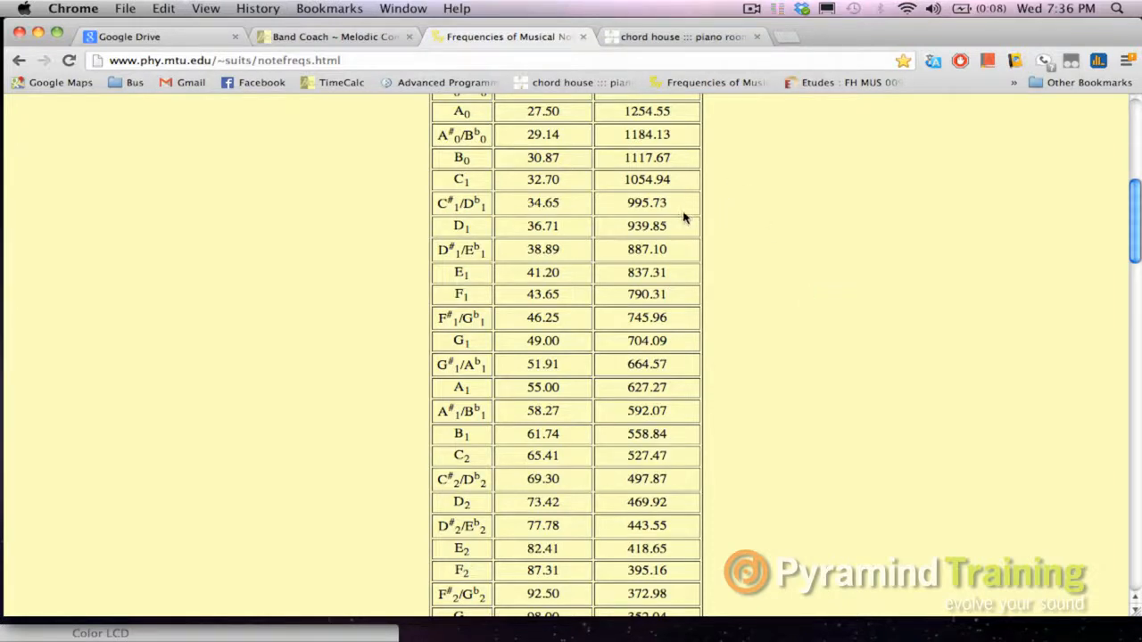
scroll(588, 231, "down", 1)
scroll(588, 230, "down", 3)
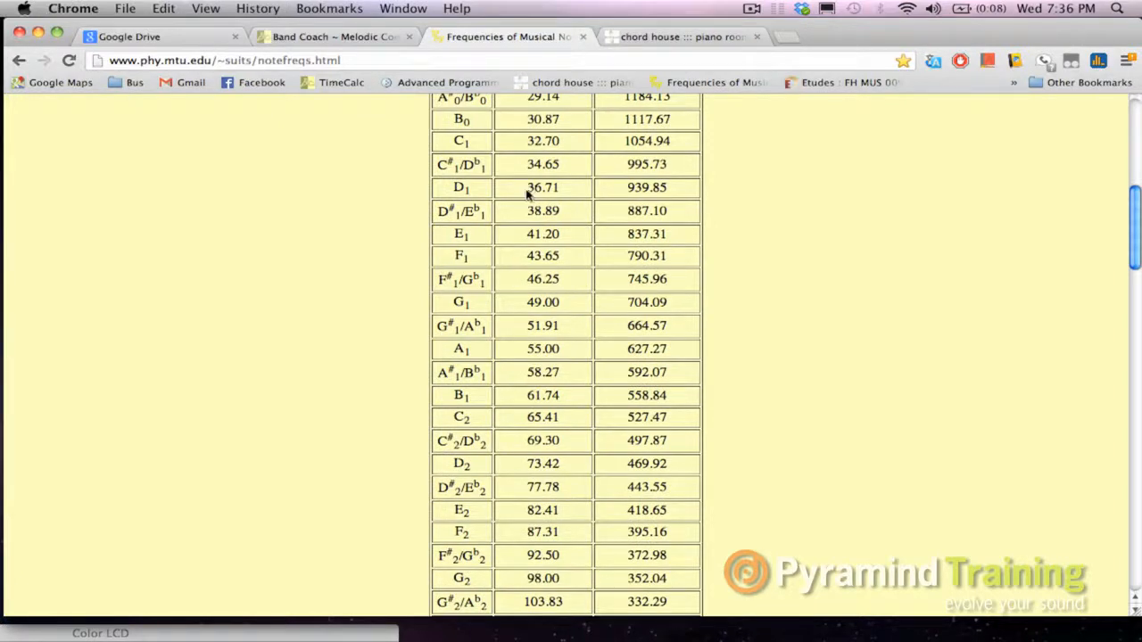
left_click_drag(529, 188, 599, 185)
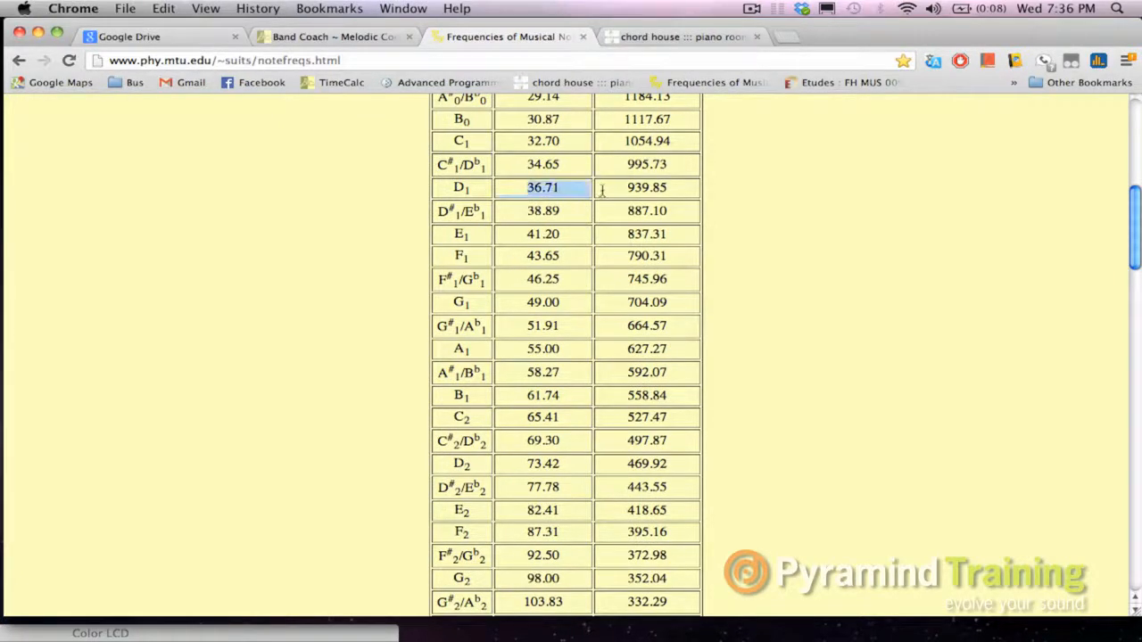
scroll(594, 189, "up", 10)
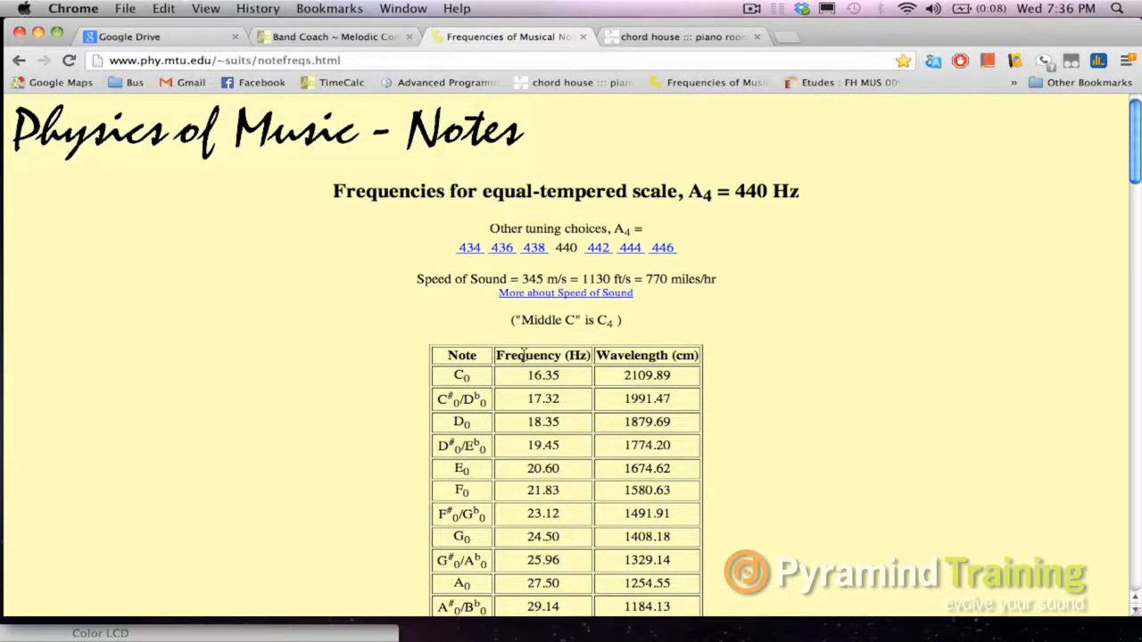
scroll(526, 357, "down", 8)
scroll(530, 360, "down", 3)
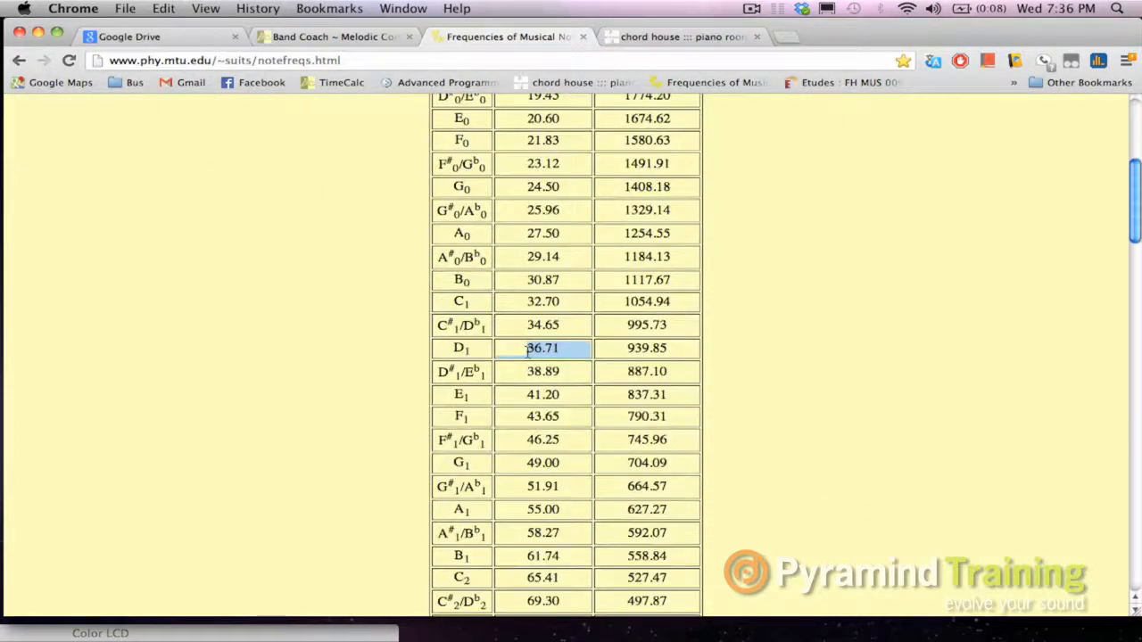
left_click_drag(482, 350, 438, 349)
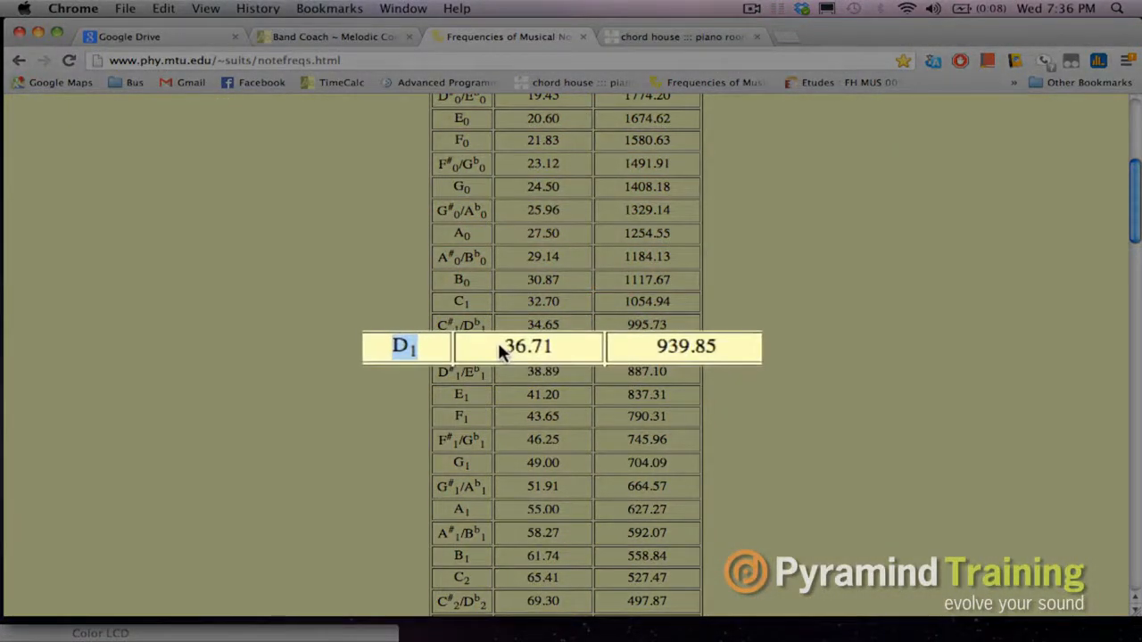
left_click_drag(499, 351, 566, 350)
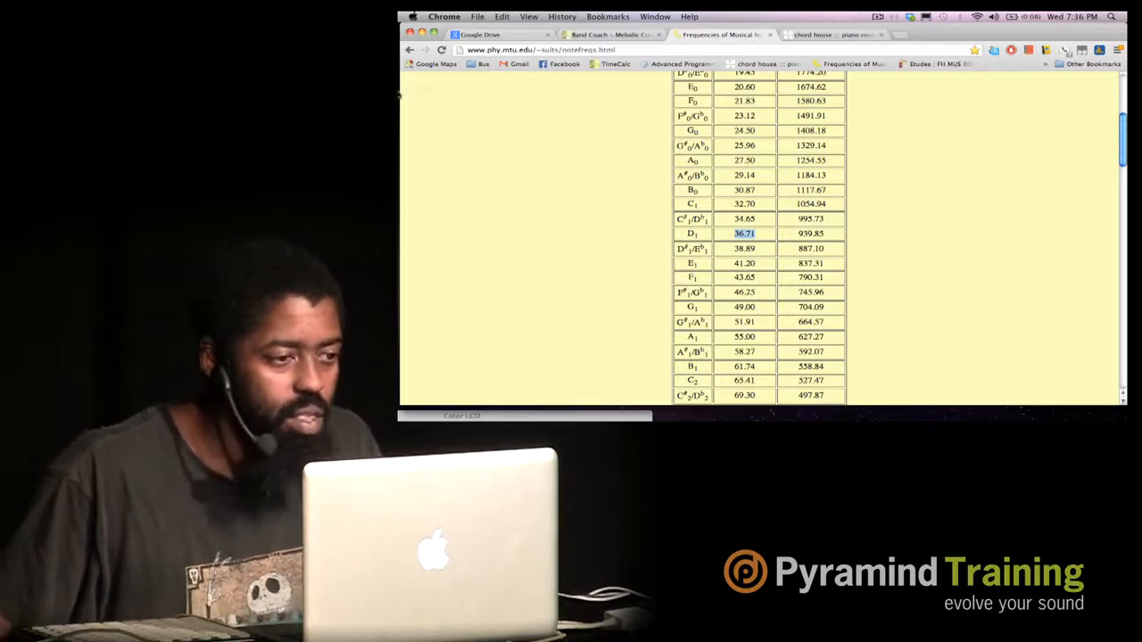
- Switch to Logic Pro and load a Stereo Ultrabeat drum synth as the instrument on the Inst 14 track
mouse_move(409, 88)
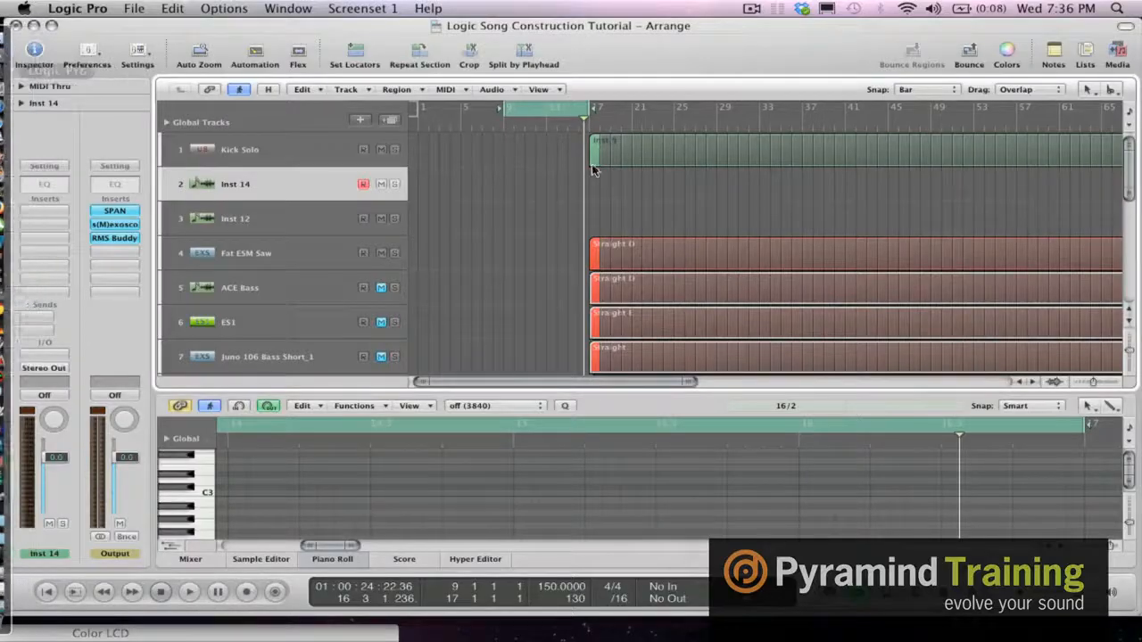
left_click(362, 183)
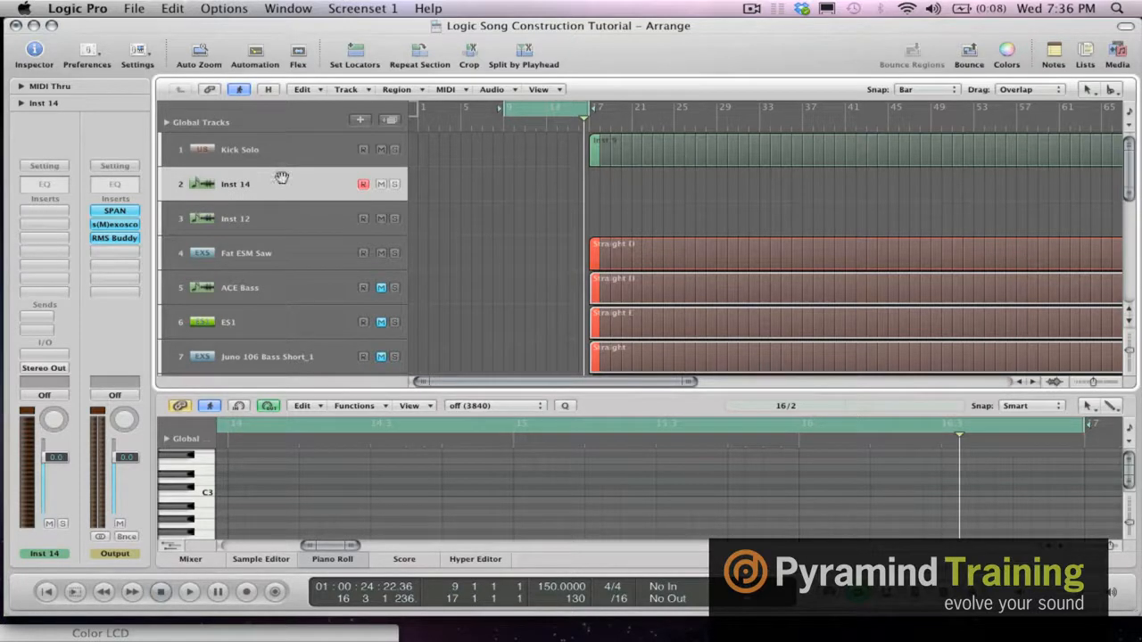
left_click(61, 359)
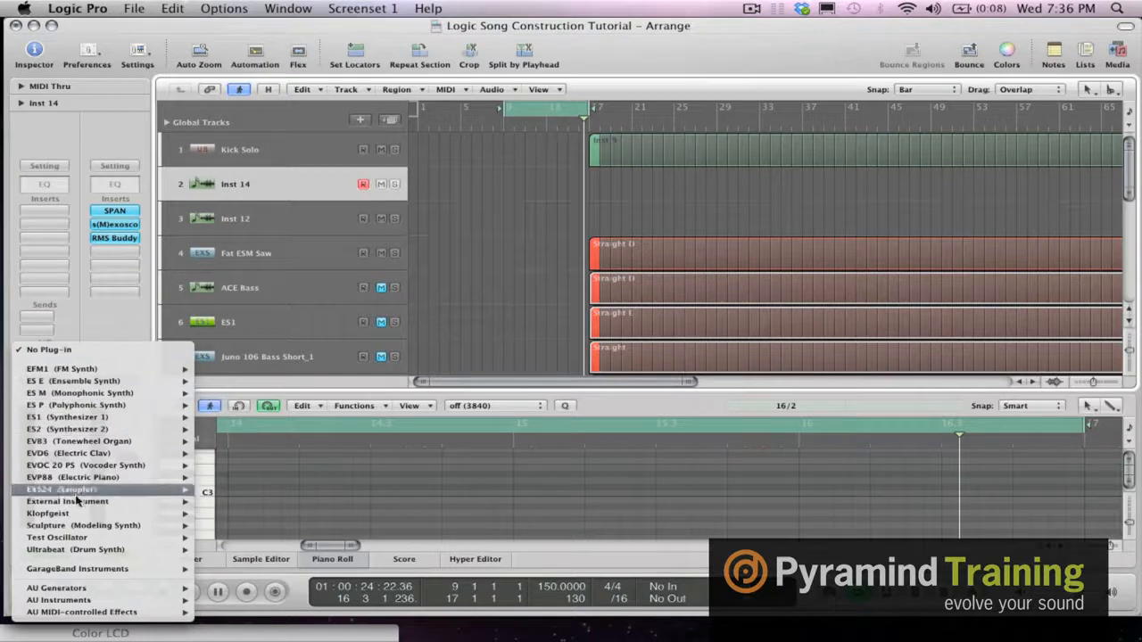
mouse_move(77, 528)
mouse_move(77, 548)
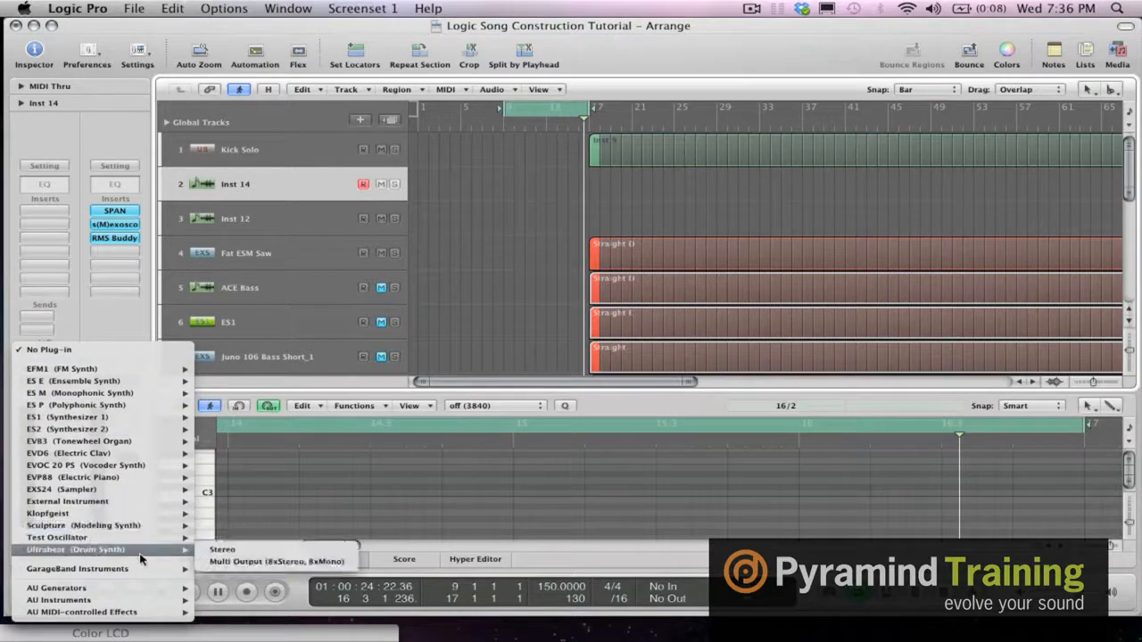
left_click(224, 553)
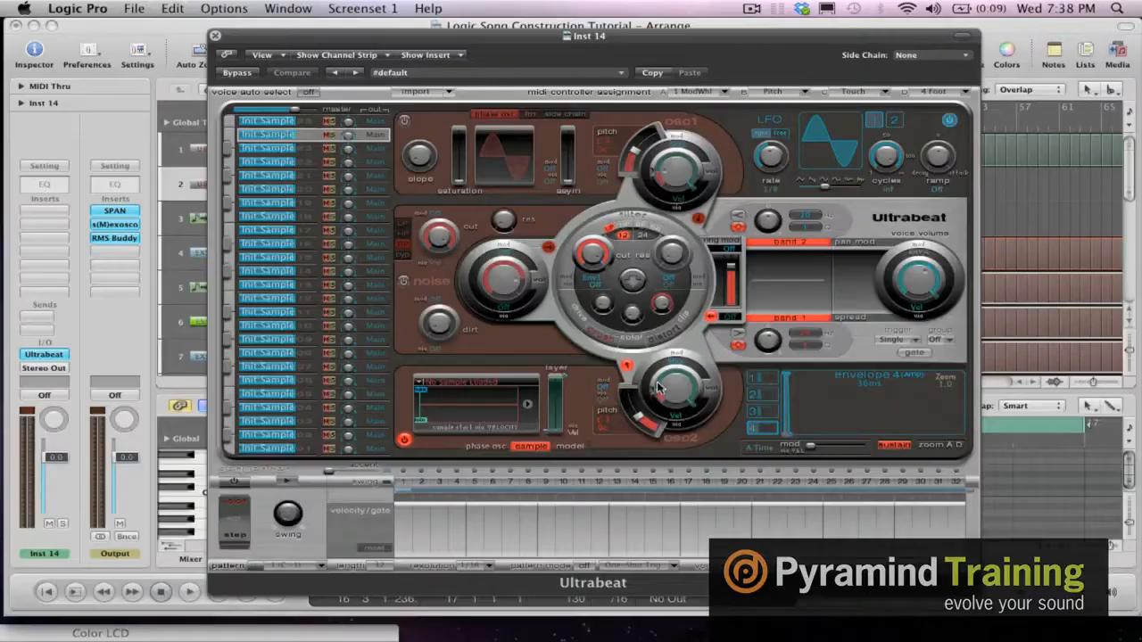
- Set oscillator 2 of Ultrabeat's first drum voice to phase osc and tune its pitch to D
mouse_move(659, 397)
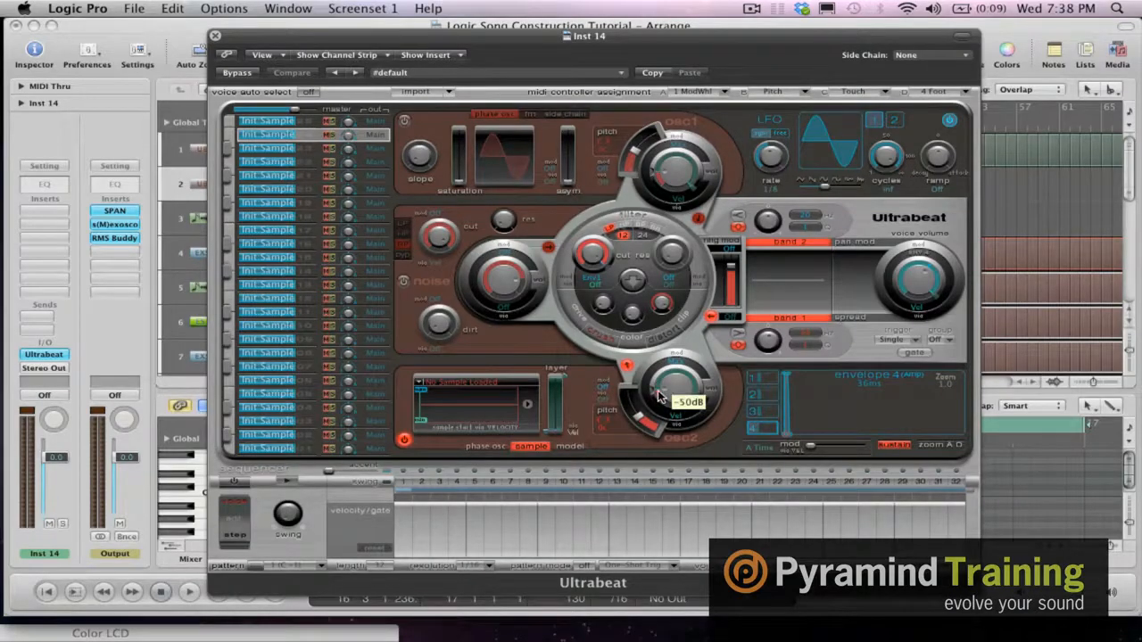
left_click(482, 445)
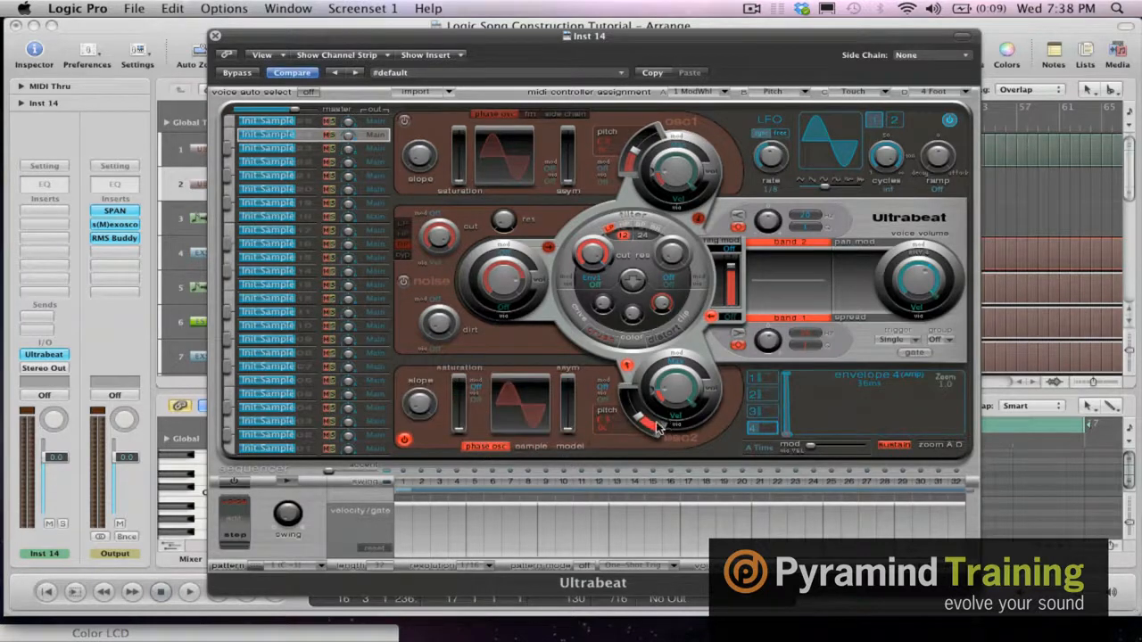
mouse_move(641, 423)
left_click(299, 121)
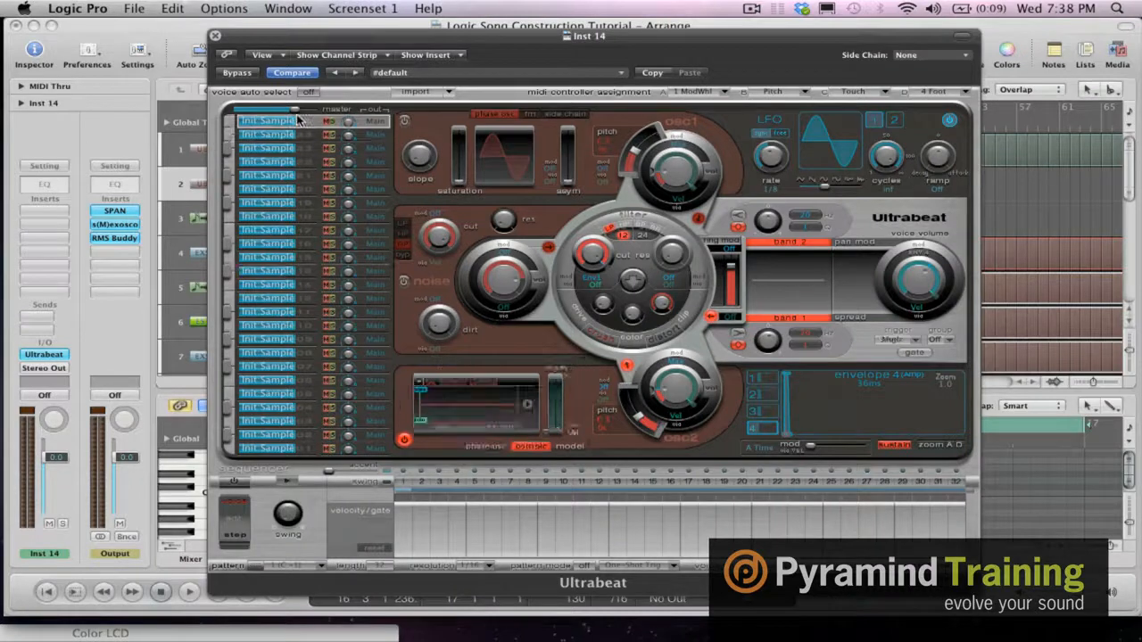
left_click(480, 446)
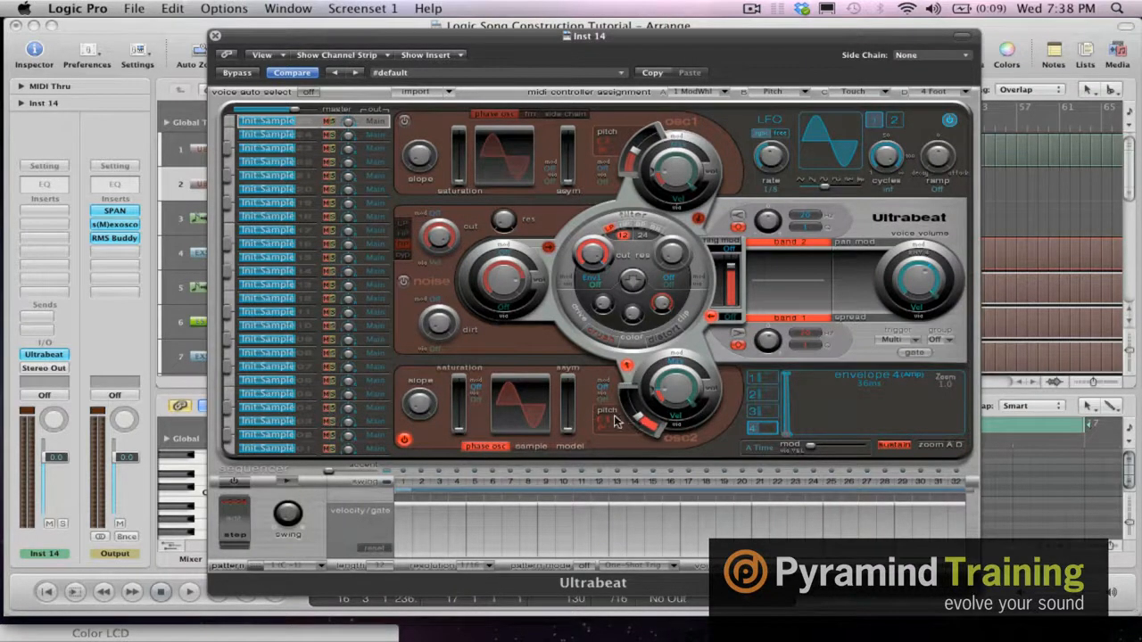
left_click_drag(634, 421, 642, 427)
- Switch back to the note frequencies page in Google Chrome and look up and highlight the frequency of D2
mouse_move(3, 157)
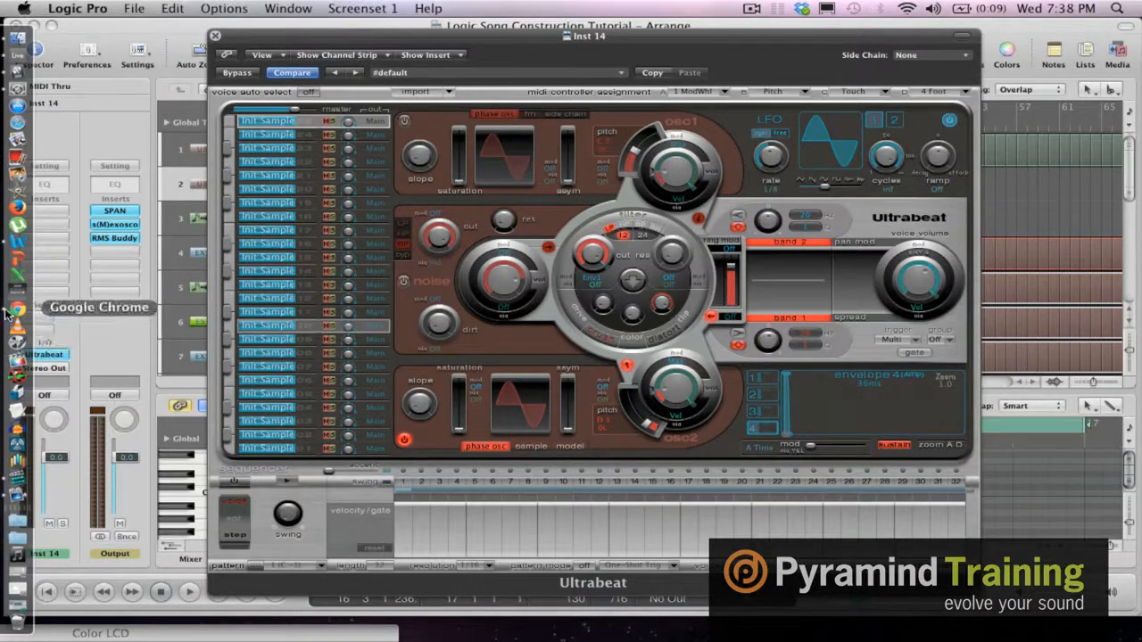
left_click(12, 311)
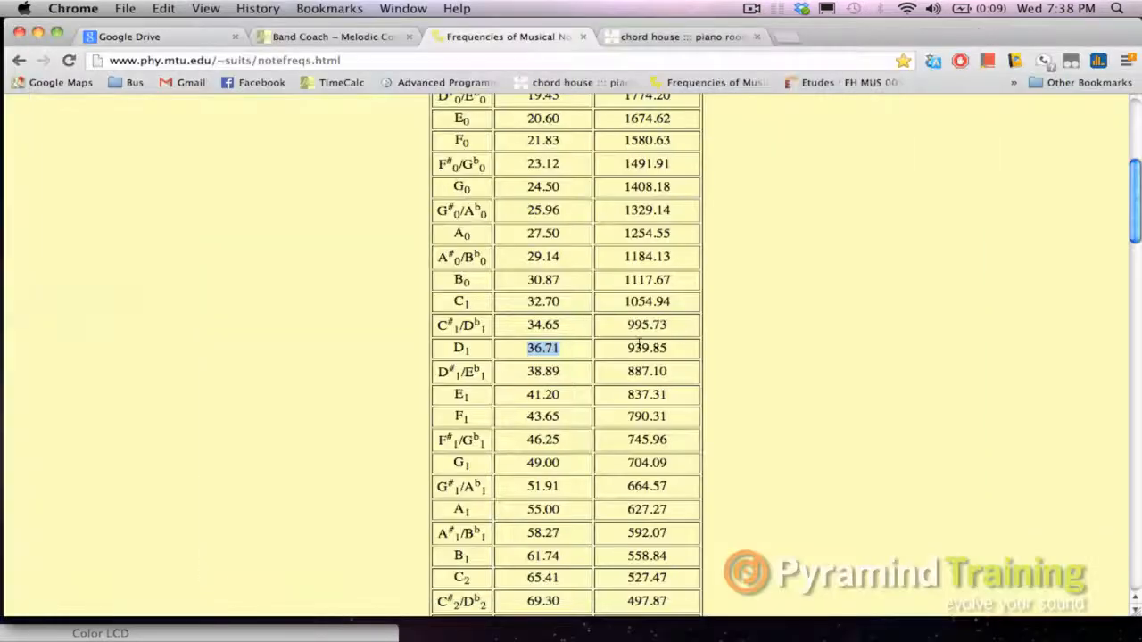
scroll(544, 361, "up", 5)
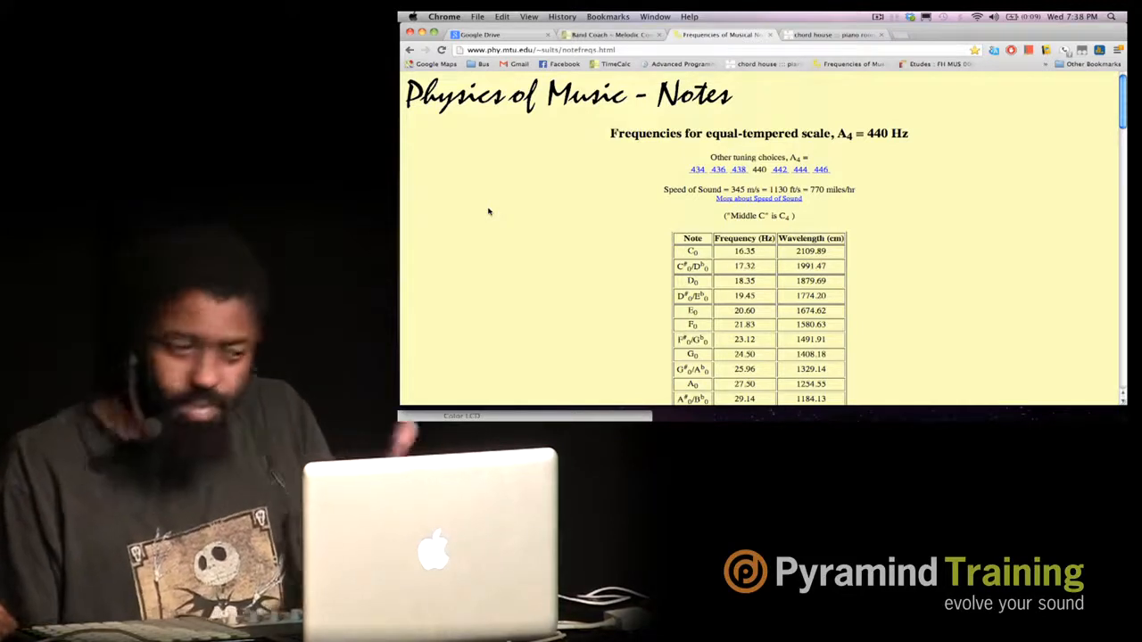
scroll(571, 211, "down", 5)
scroll(571, 211, "down", 4)
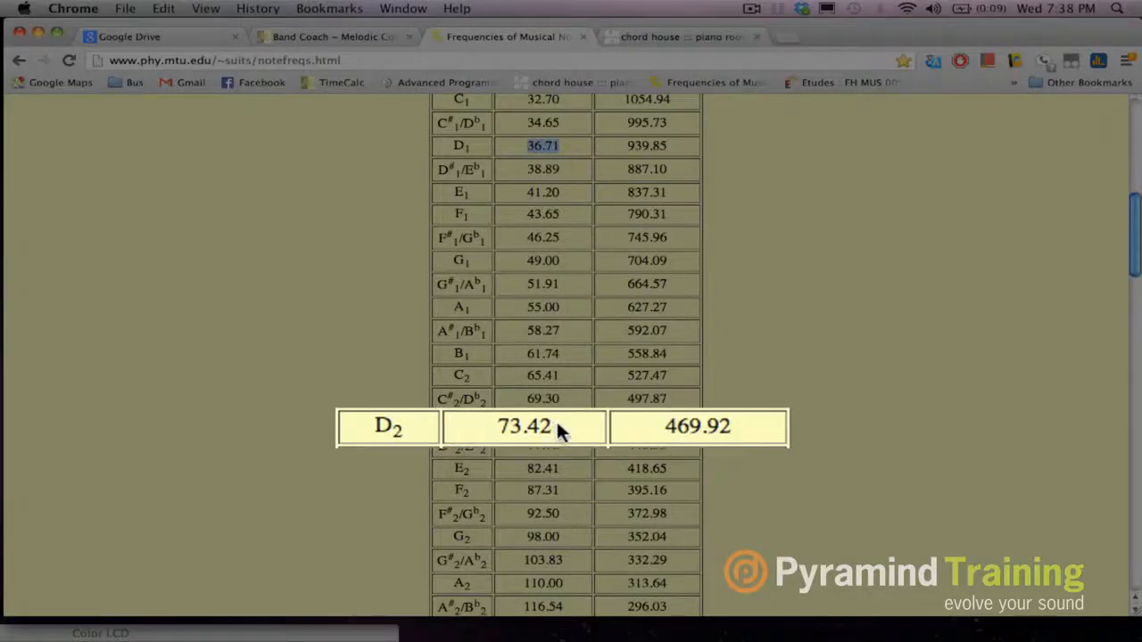
left_click_drag(556, 428, 482, 430)
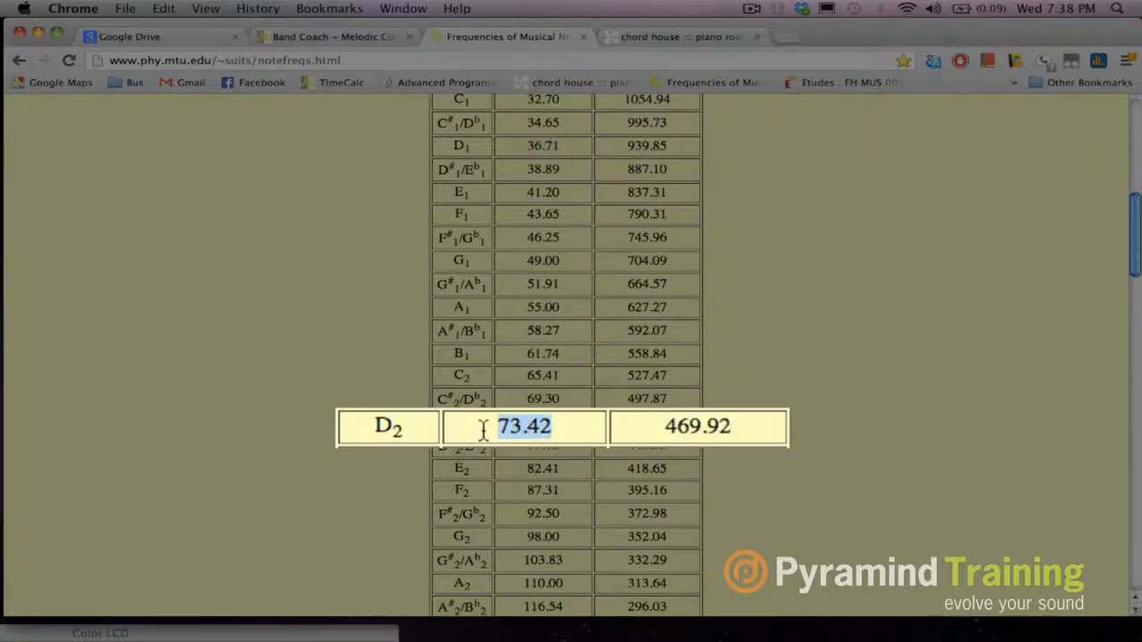
- Switch to Logic Pro and add steps 5, 9, 13, 17, 21, 25 and 29 to the first voice's pattern in Ultrabeat's sequencer
mouse_move(11, 89)
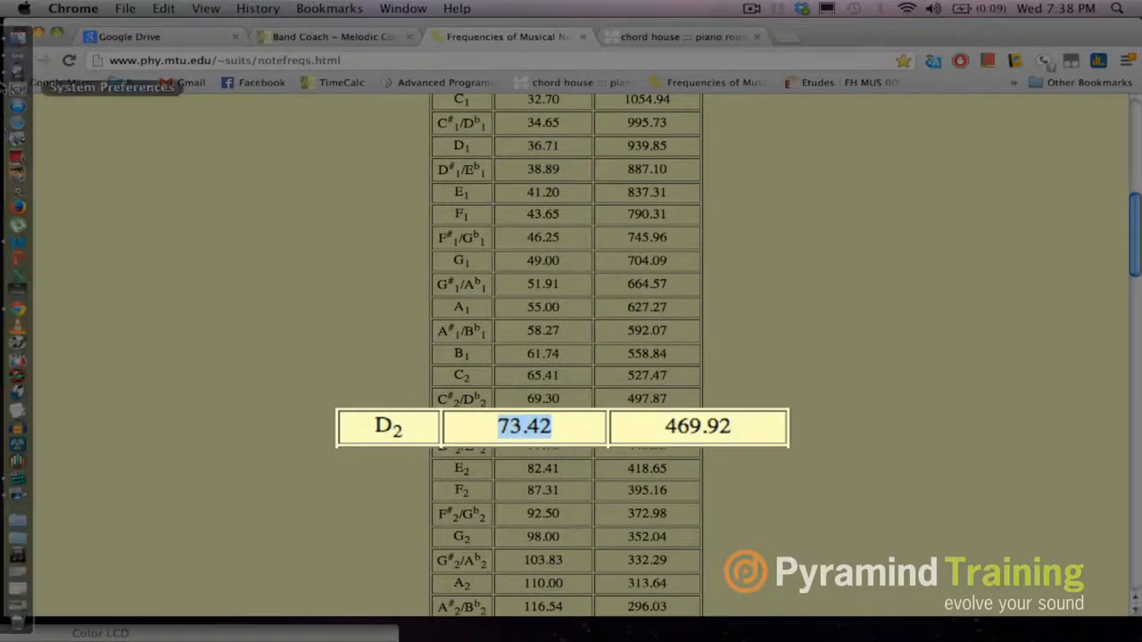
left_click(15, 77)
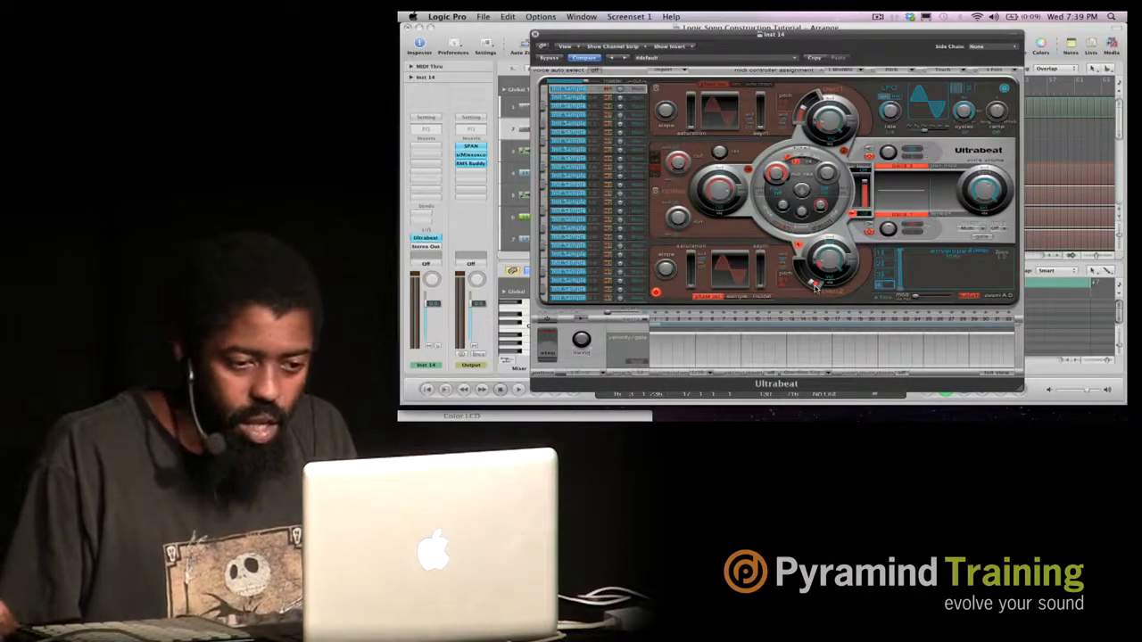
mouse_move(758, 30)
left_mouse_down()
mouse_move(852, 34)
mouse_move(756, 31)
left_mouse_up()
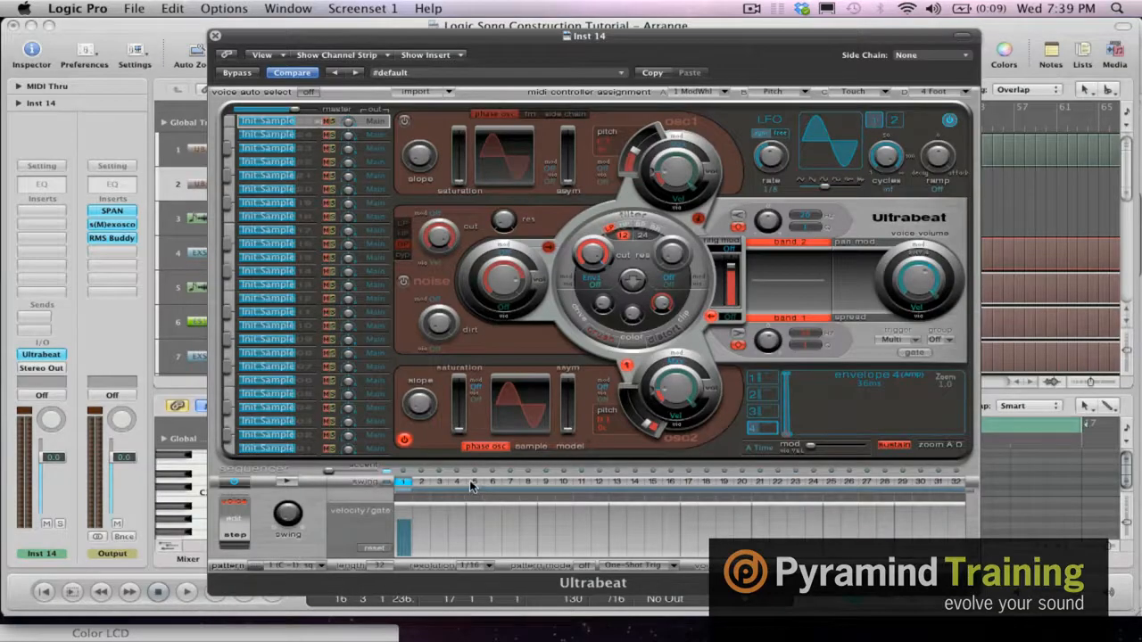
left_click(472, 483)
left_click(546, 483)
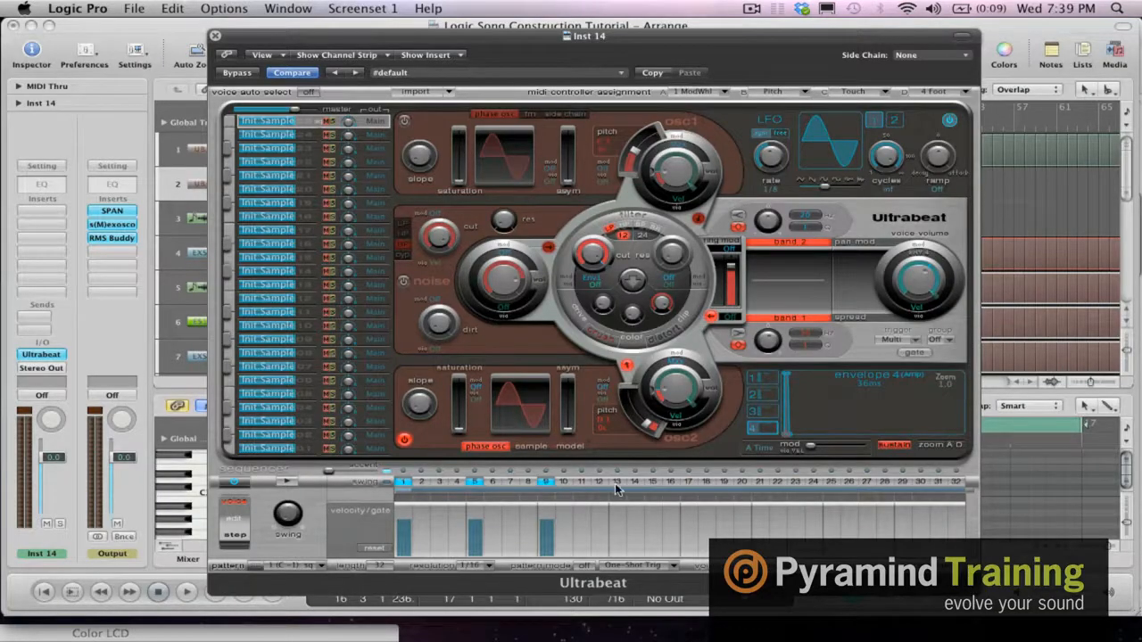
left_click(618, 482)
left_click(688, 483)
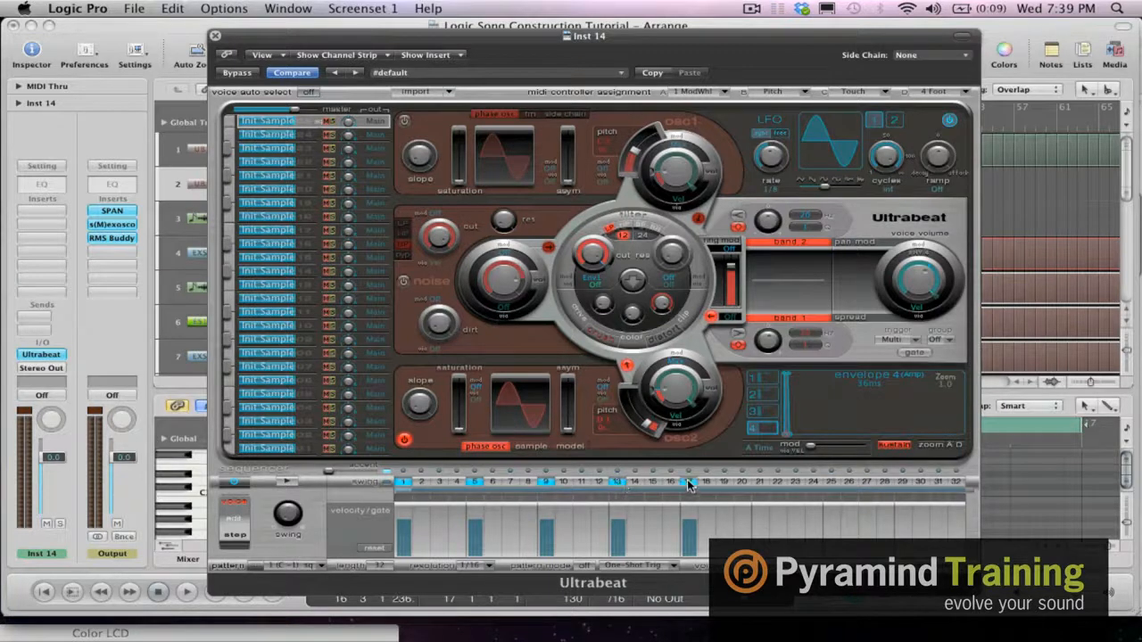
left_click(760, 482)
left_click(831, 483)
left_click(902, 483)
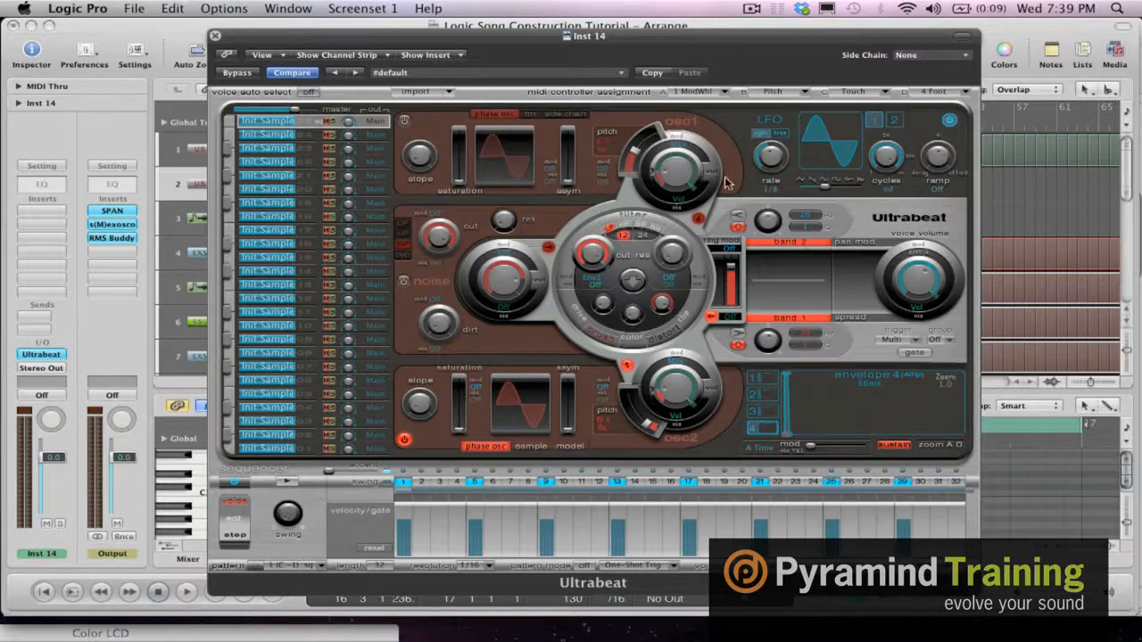
- Reposition the Ultrabeat window clear of the channel strips and set the Inst 14 channel fader to -4.1 dB during playback
left_click_drag(460, 41, 600, 286)
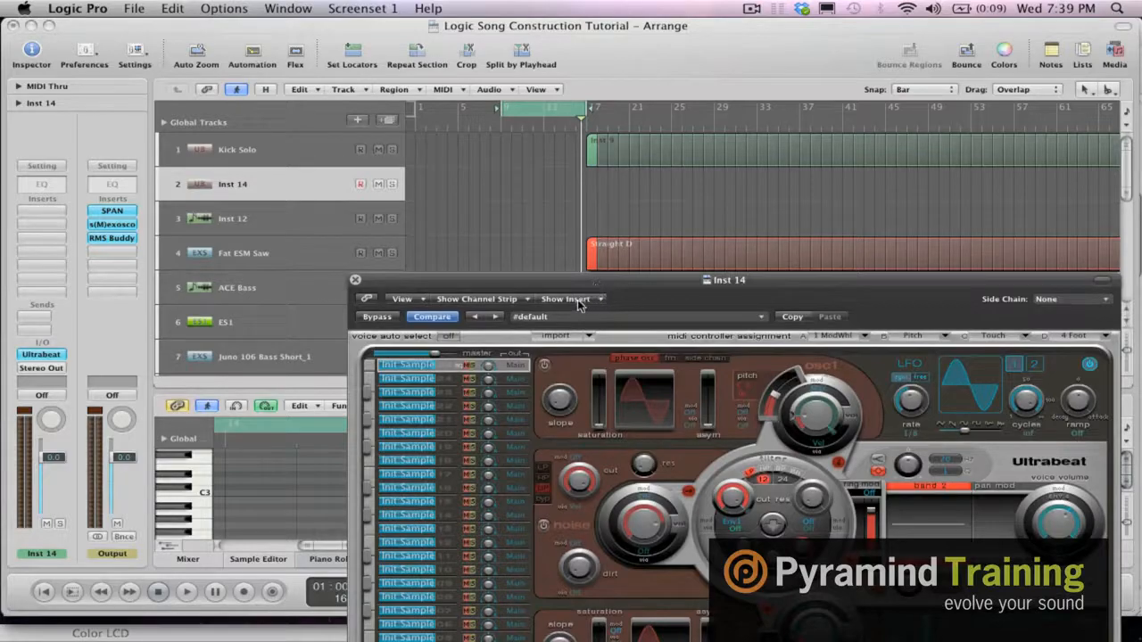
left_click_drag(578, 284, 563, 70)
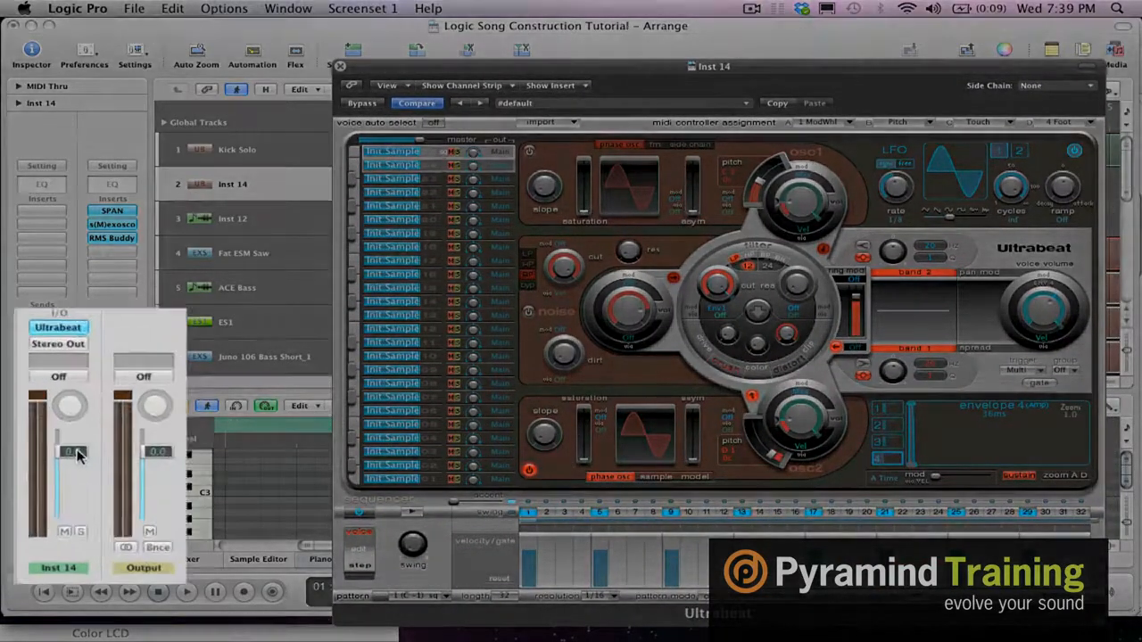
left_click_drag(53, 459, 54, 488)
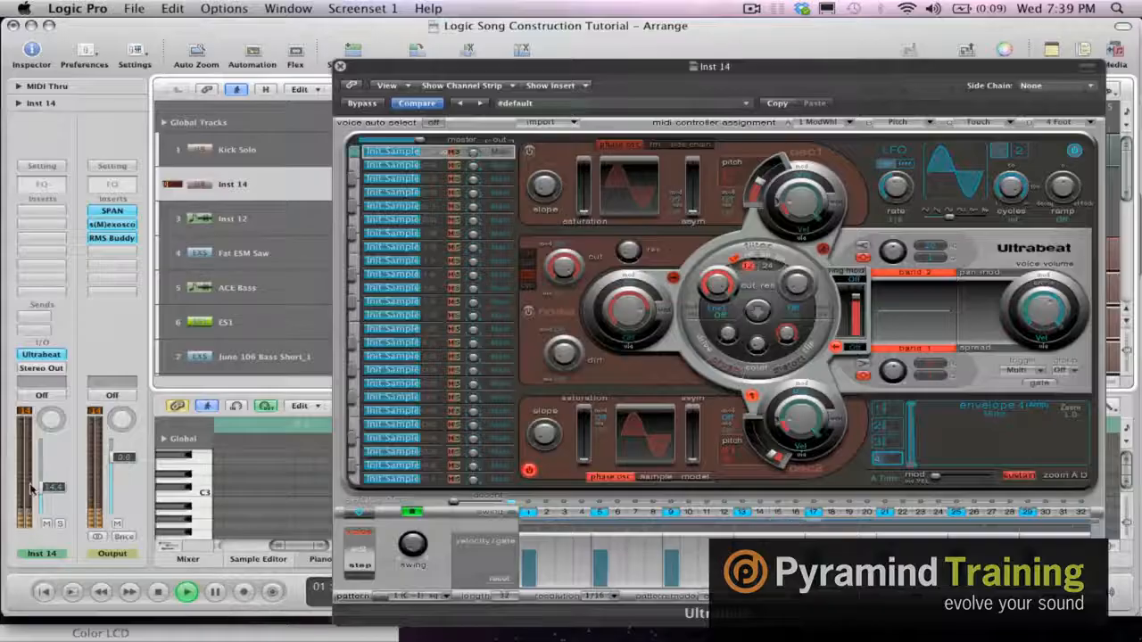
left_click_drag(31, 489, 31, 475)
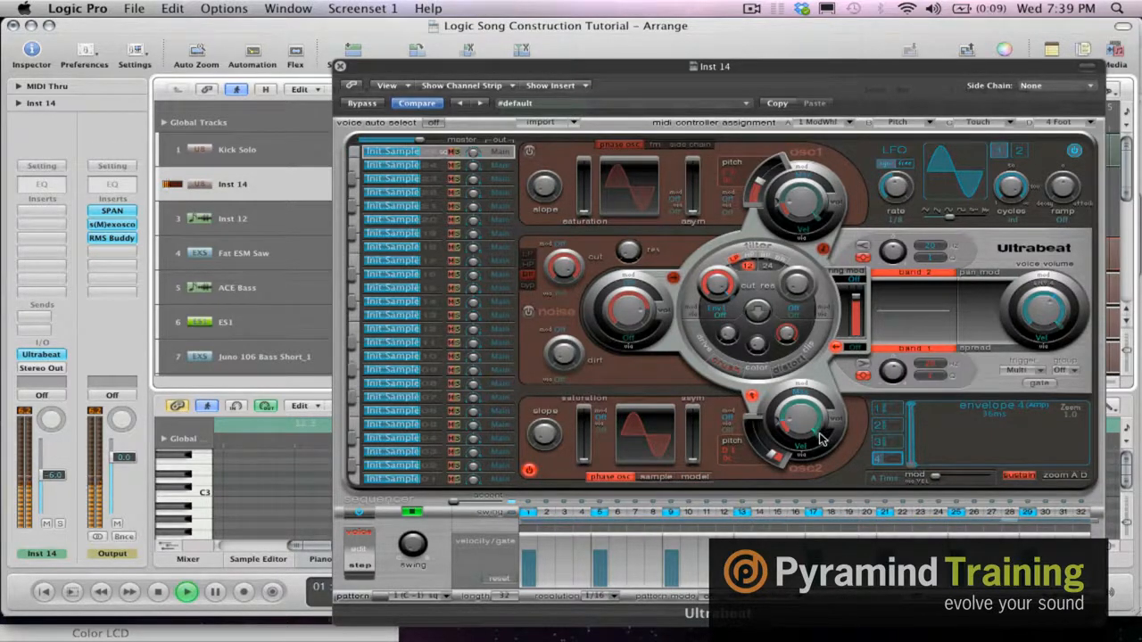
left_click(1066, 329)
left_click_drag(1066, 329, 1069, 326)
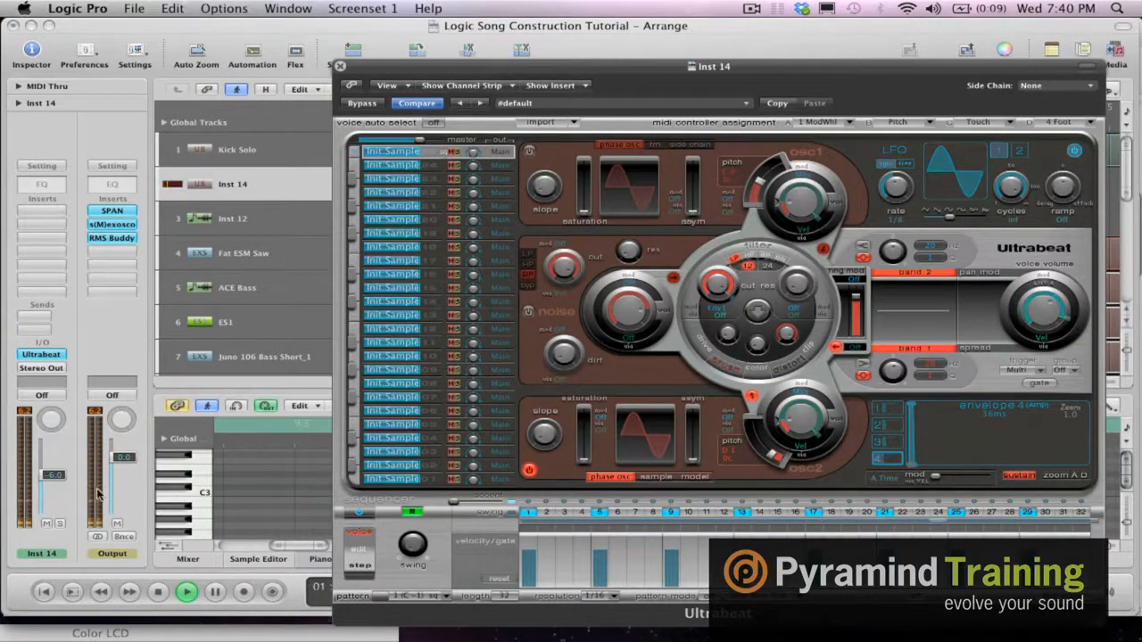
left_click_drag(52, 475, 50, 467)
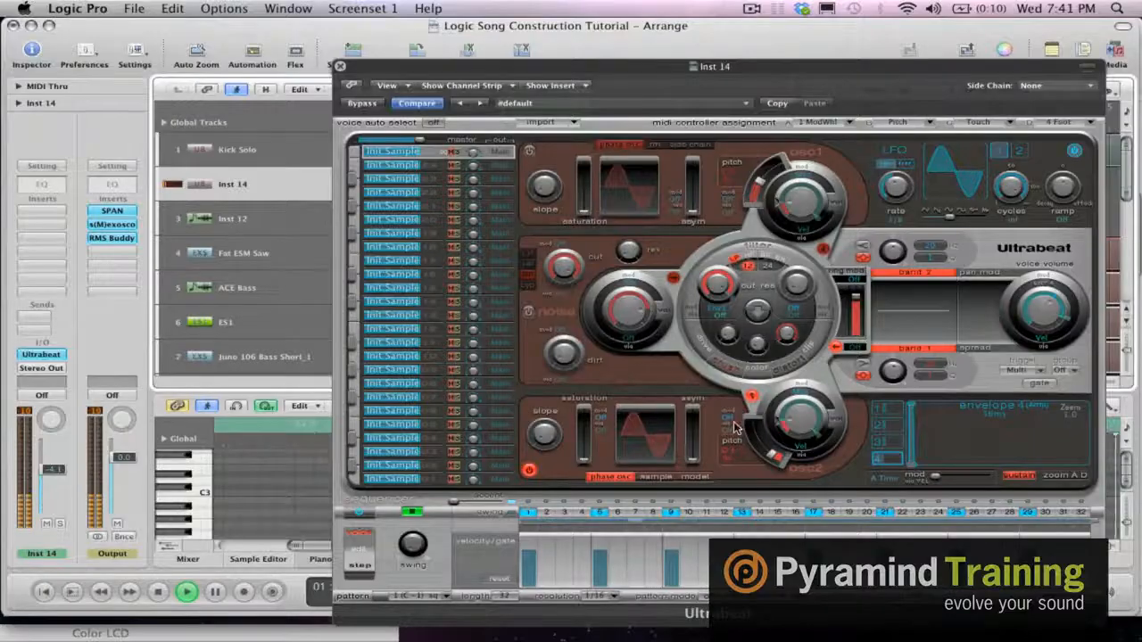
- Assign Env2 as the modulation source for oscillator 2's pitch and raise the modulation amount well above D1
left_click(731, 421)
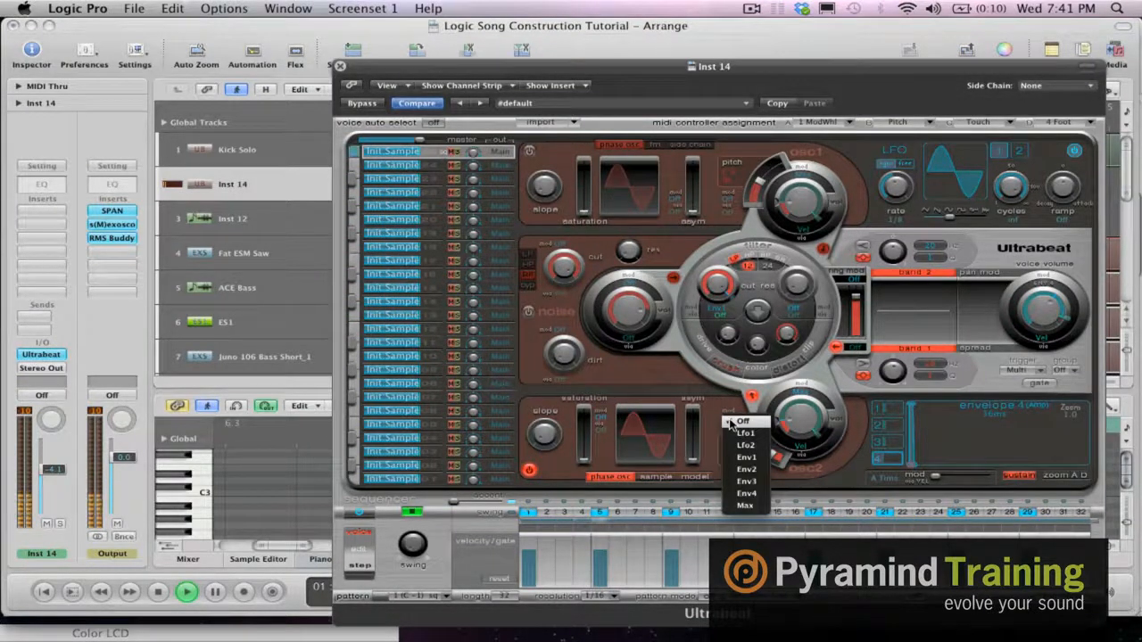
left_click(746, 470)
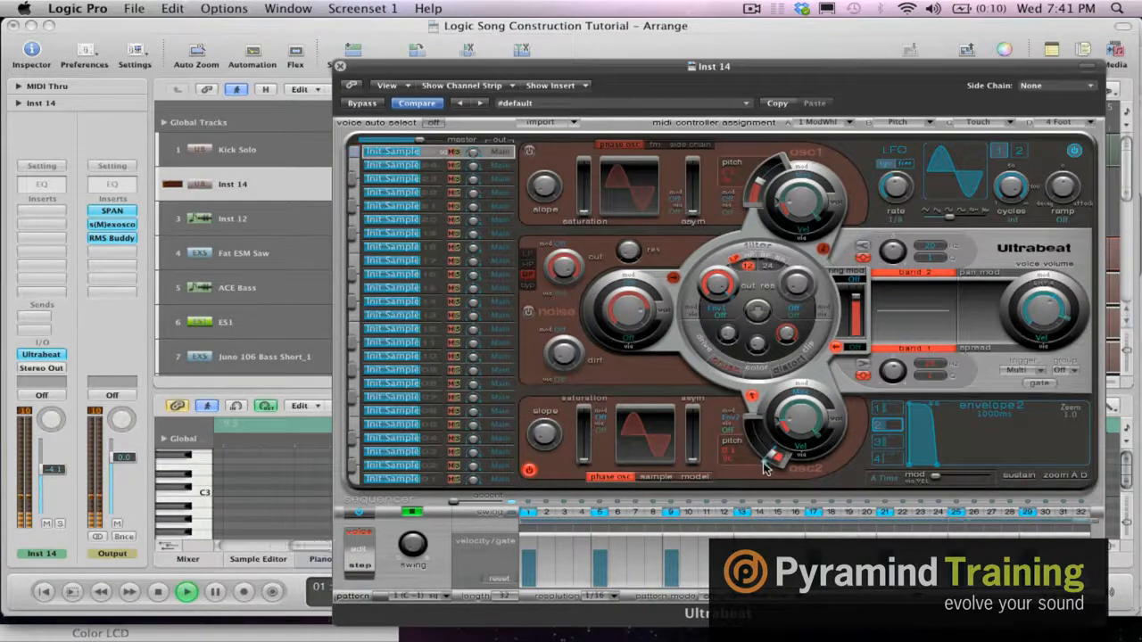
mouse_move(764, 471)
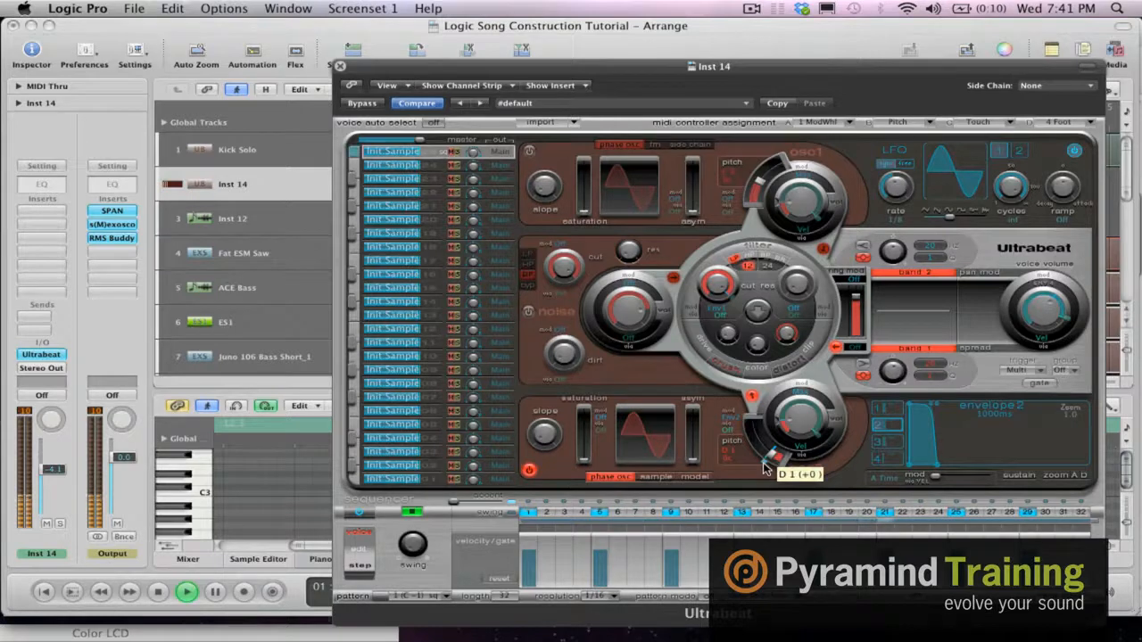
left_click_drag(764, 470, 754, 440)
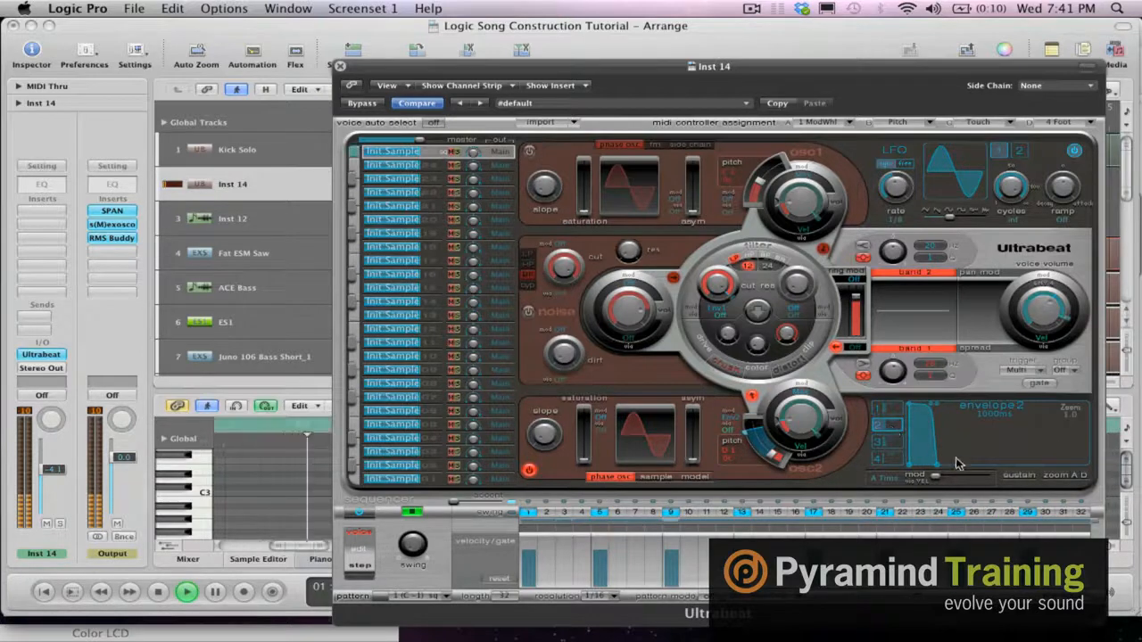
- Fit envelope 2 to its display and shorten its decay to 64 ms
left_click(1080, 476)
left_click_drag(1080, 470, 968, 469)
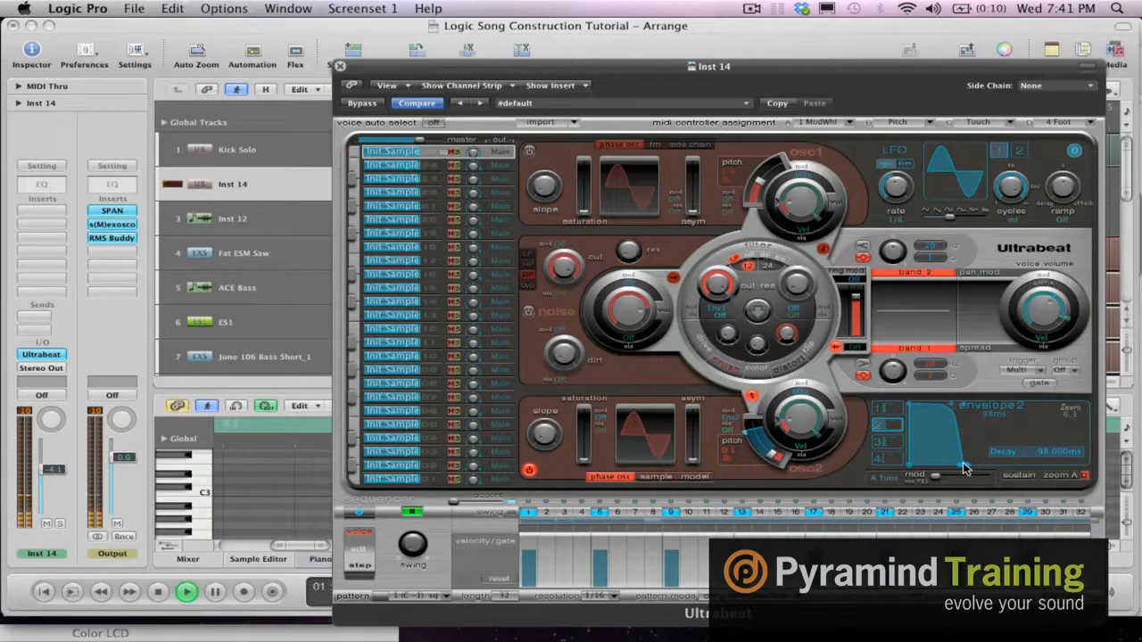
left_click_drag(963, 469, 962, 468)
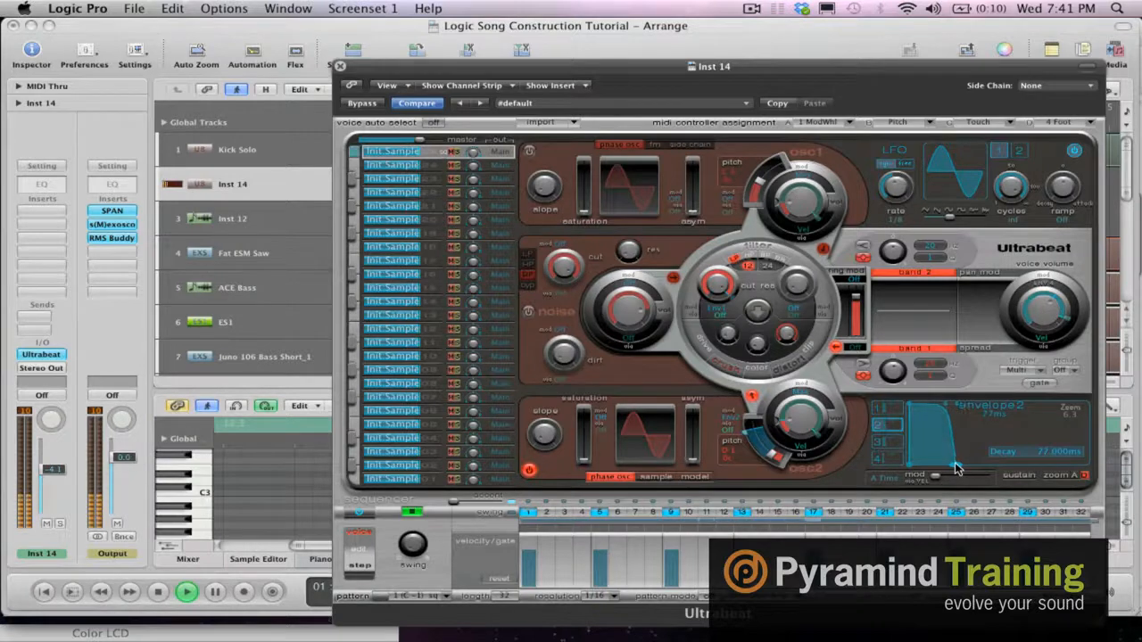
left_click_drag(954, 469, 952, 469)
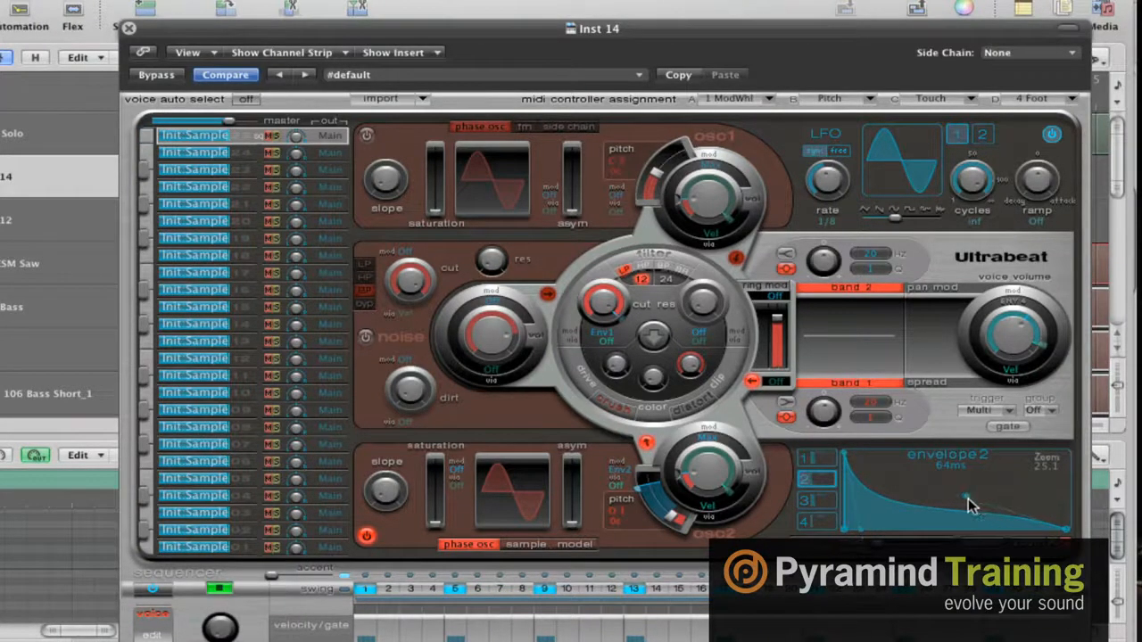
- Reshape envelope 2's decay into a steep initial drop with a shallow tail and set the envelope length to 75 ms
left_click_drag(968, 498, 943, 486)
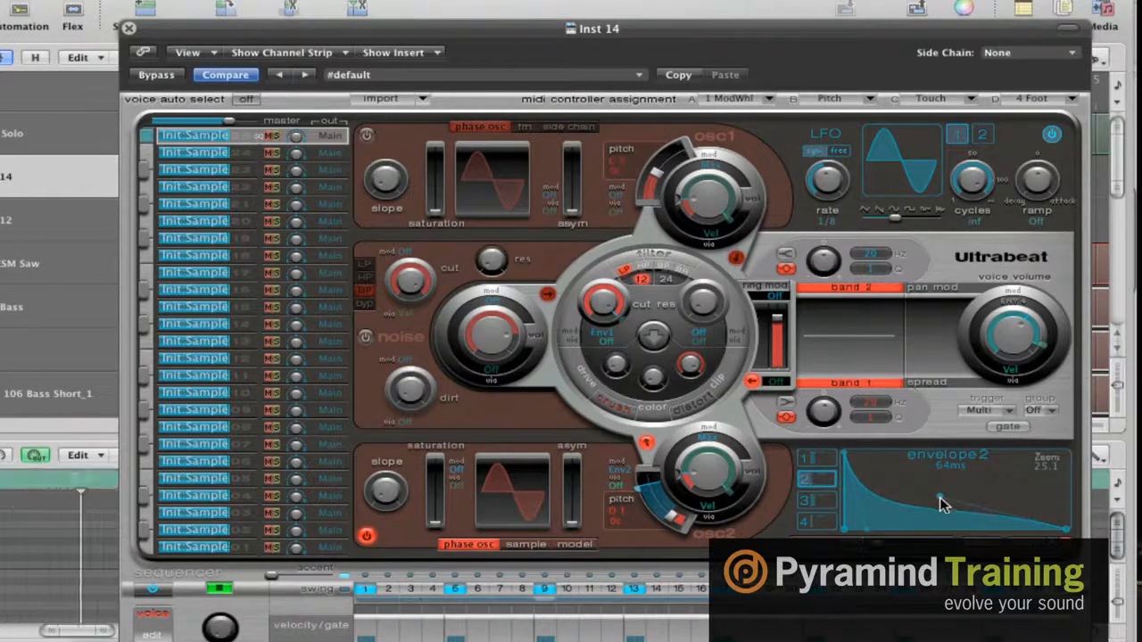
left_click_drag(1069, 530, 1067, 528)
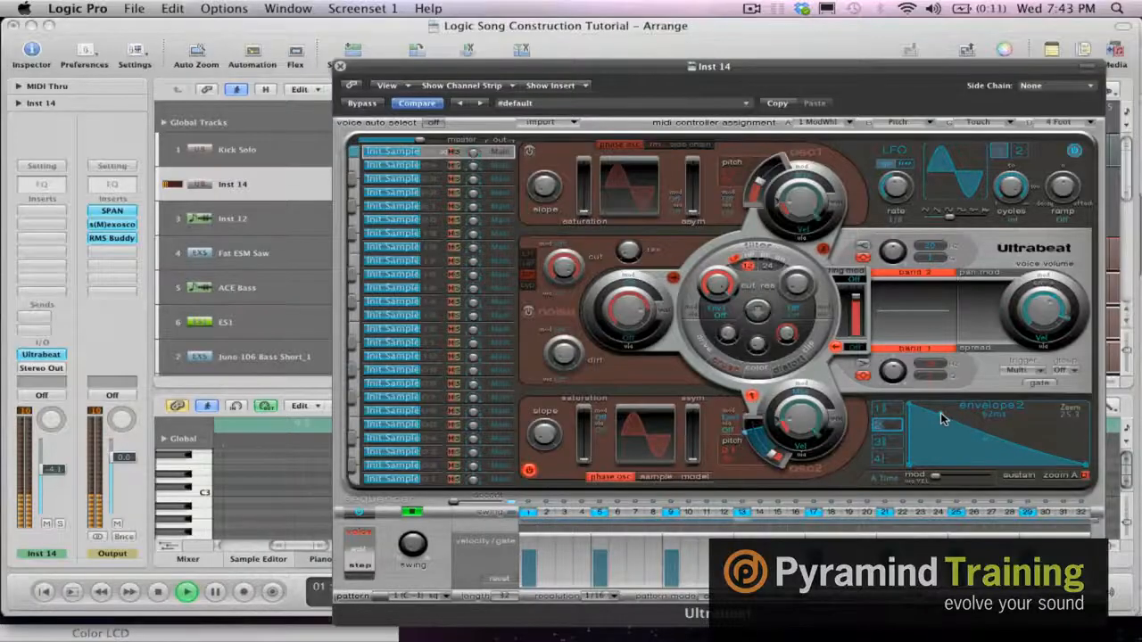
left_click_drag(1028, 440, 1032, 453)
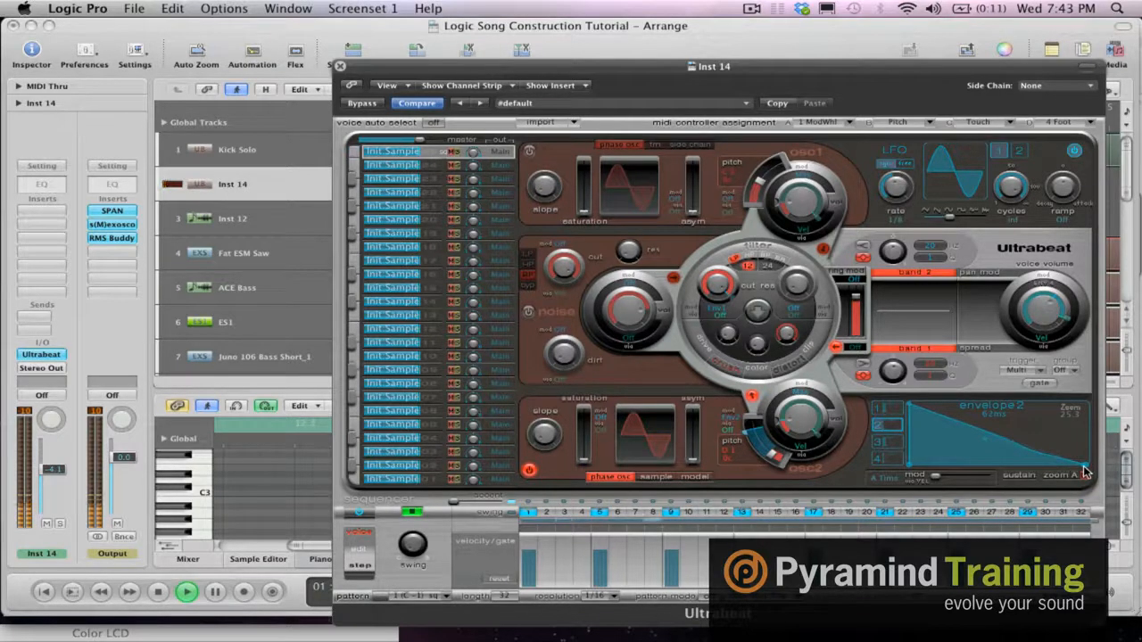
left_click_drag(1022, 449, 914, 467)
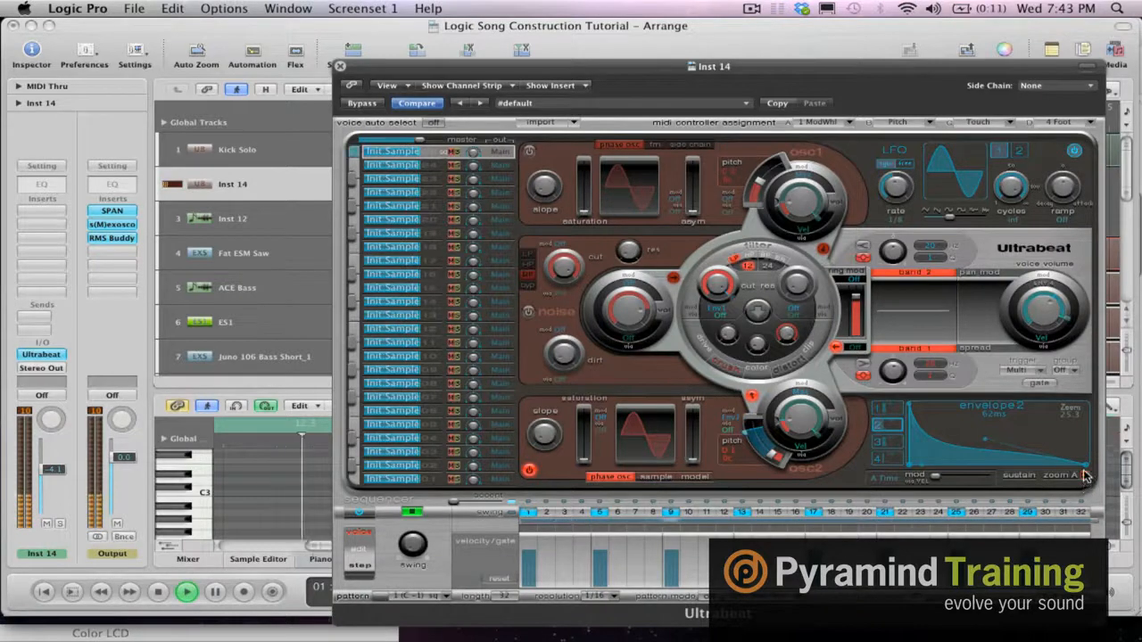
left_click_drag(1086, 471, 1092, 470)
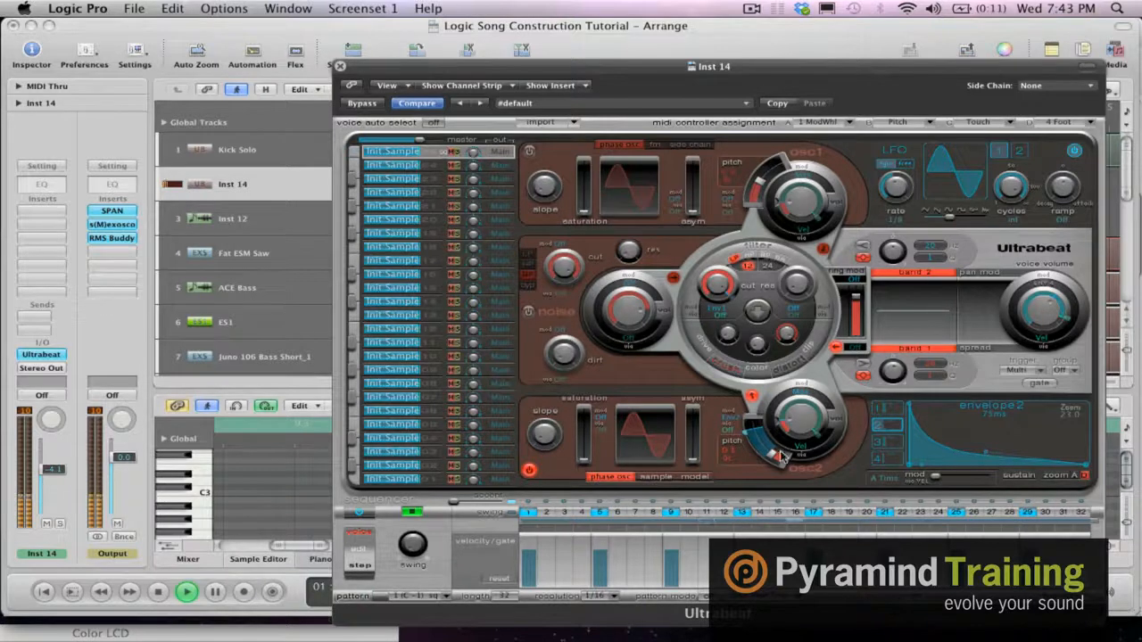
- Rename Ultrabeat's first drum voice to Kick
left_click(392, 274)
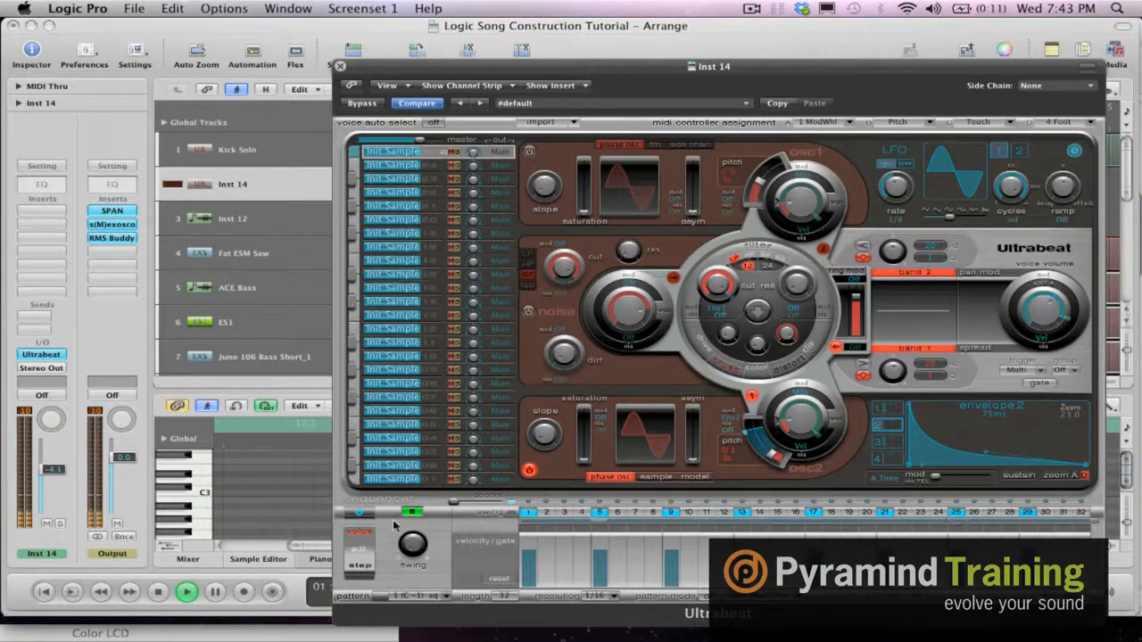
double_click(386, 149)
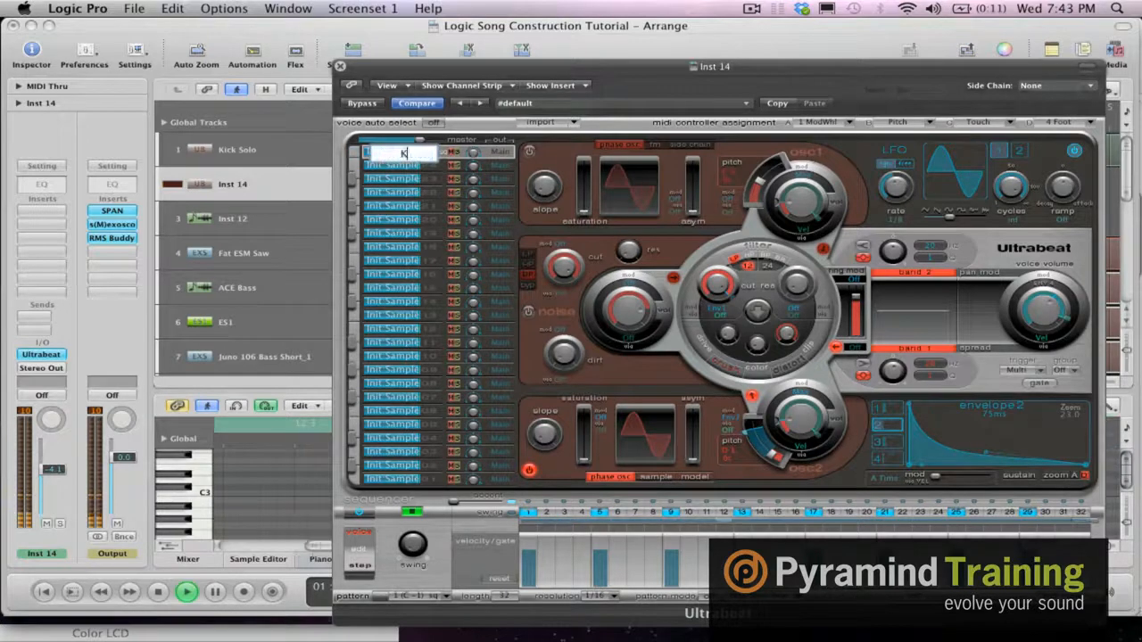
key("Return")
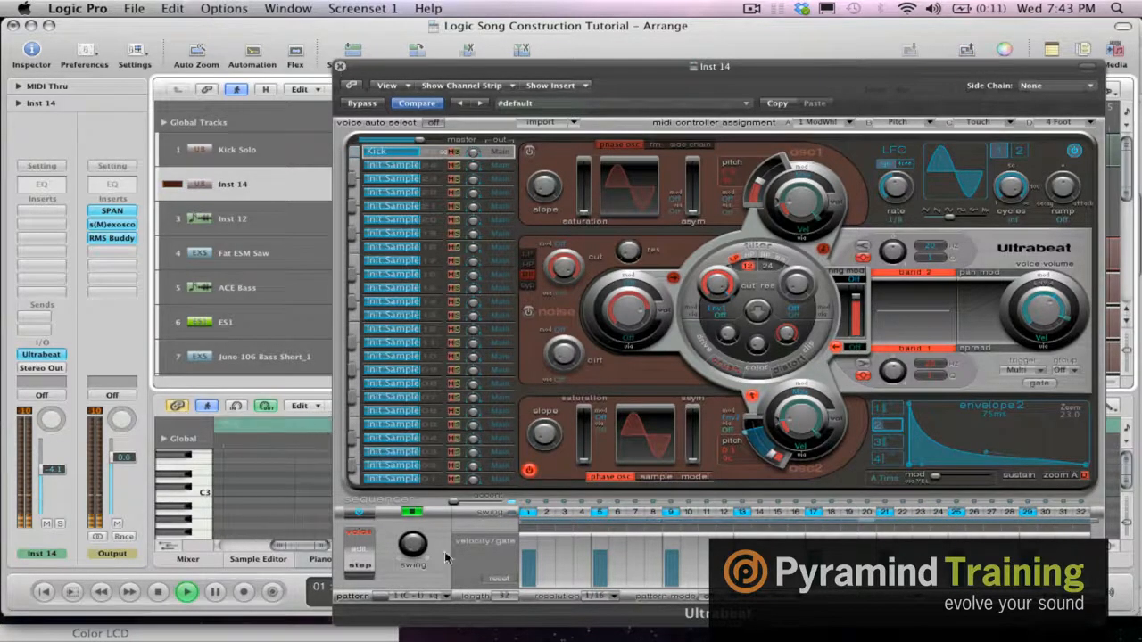
- Place the Ultrabeat pattern as a region at bar 9 on the Inst 14 track, turn off Ultrabeat's sequencer and close its window
left_click_drag(451, 70, 637, 72)
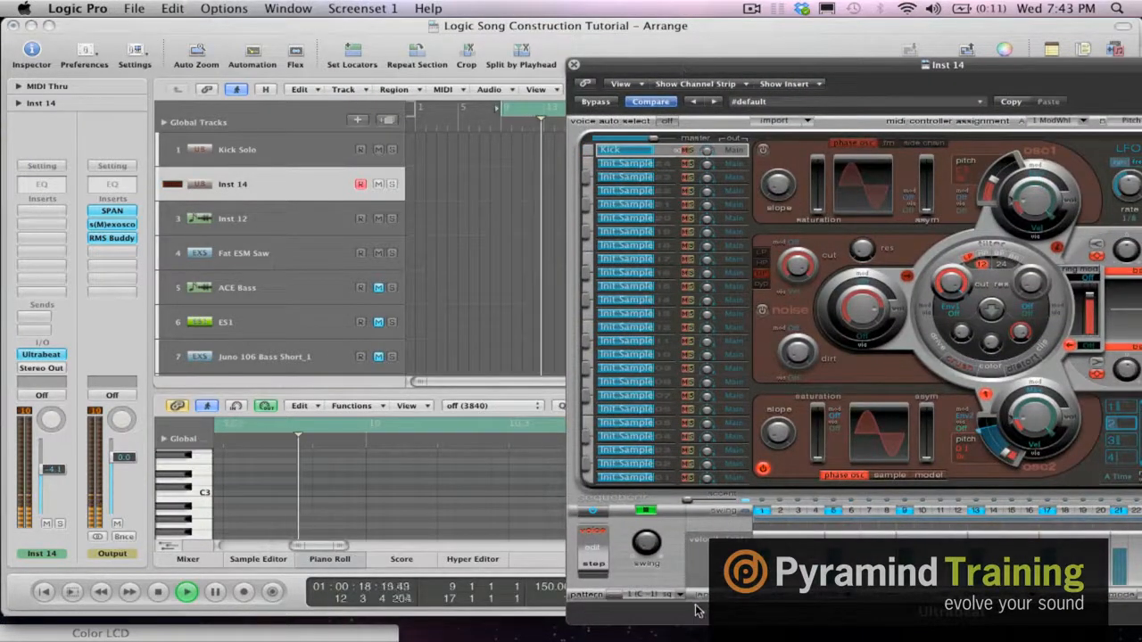
left_click_drag(698, 613, 506, 185)
left_click(590, 514)
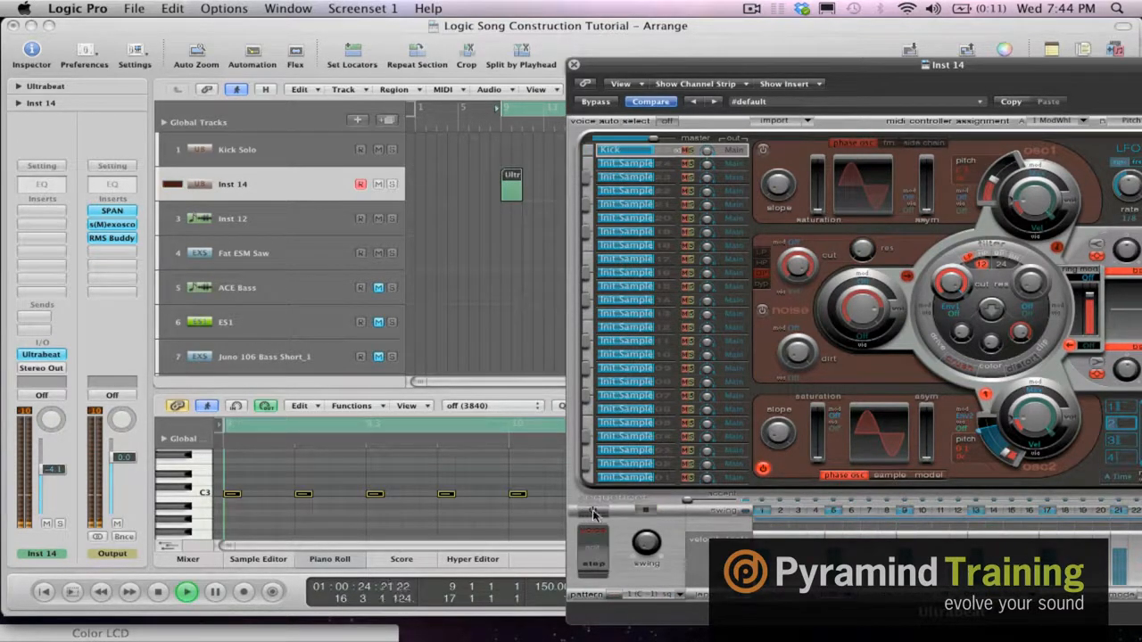
left_click(574, 64)
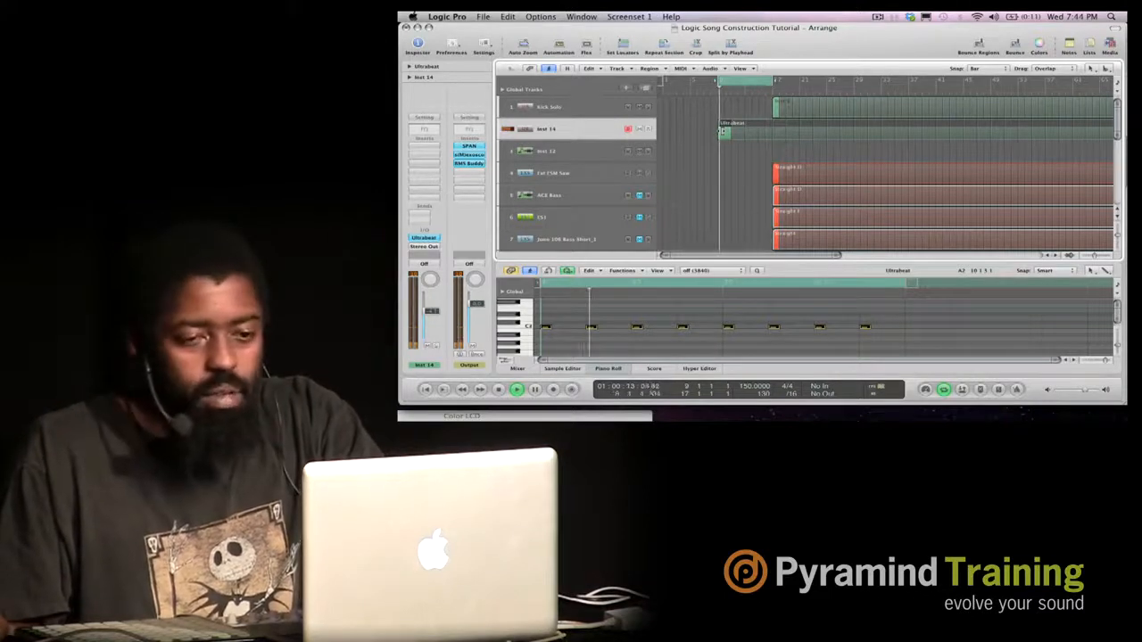
- Show the event list for the Ultrabeat region on the Inst 14 track, hide the piano roll and select the region
key("e")
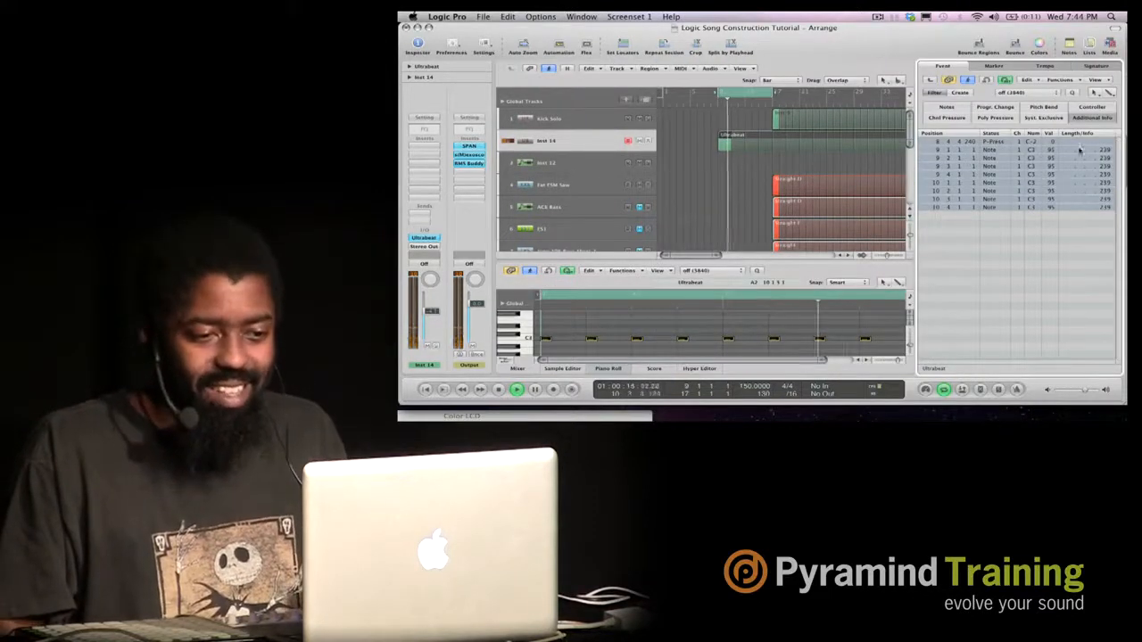
left_click(739, 159)
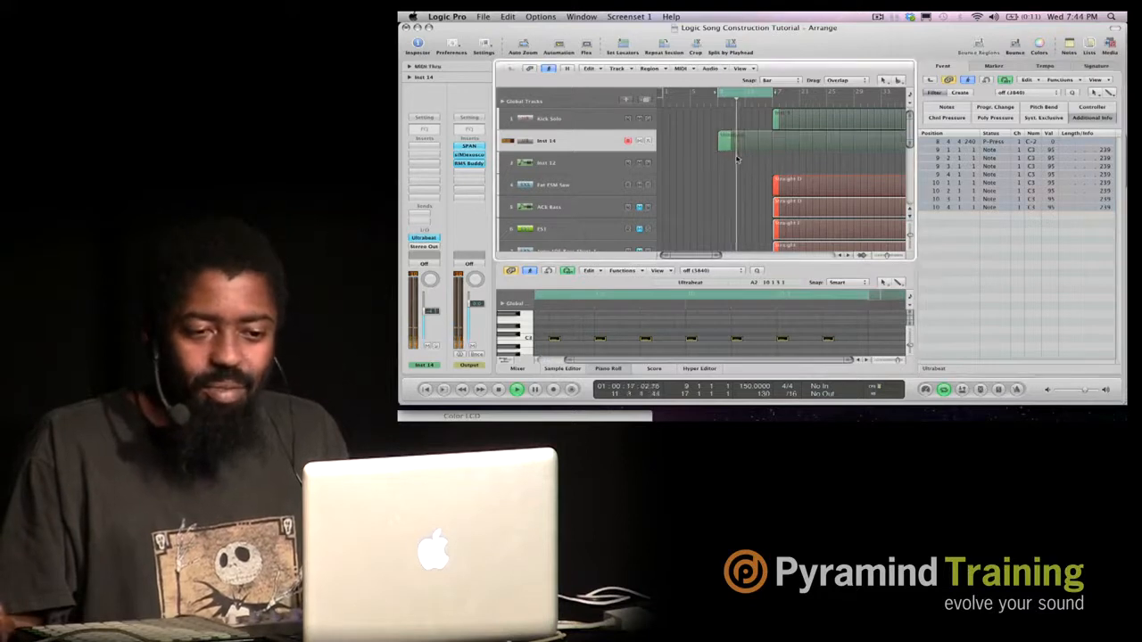
left_click(961, 144)
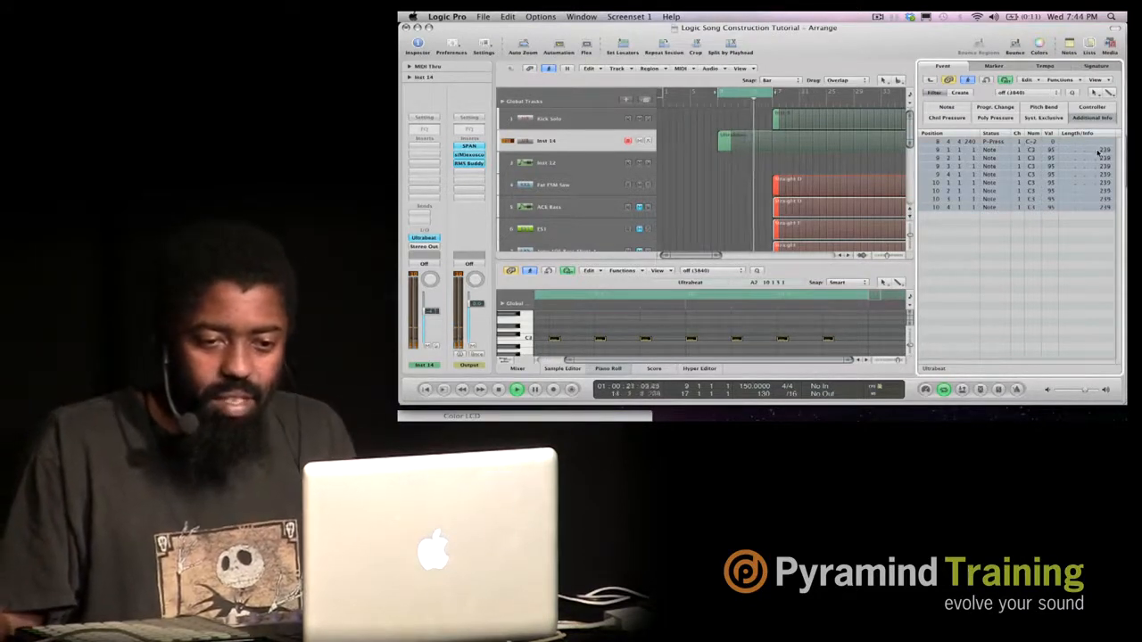
left_click(725, 143)
key("p")
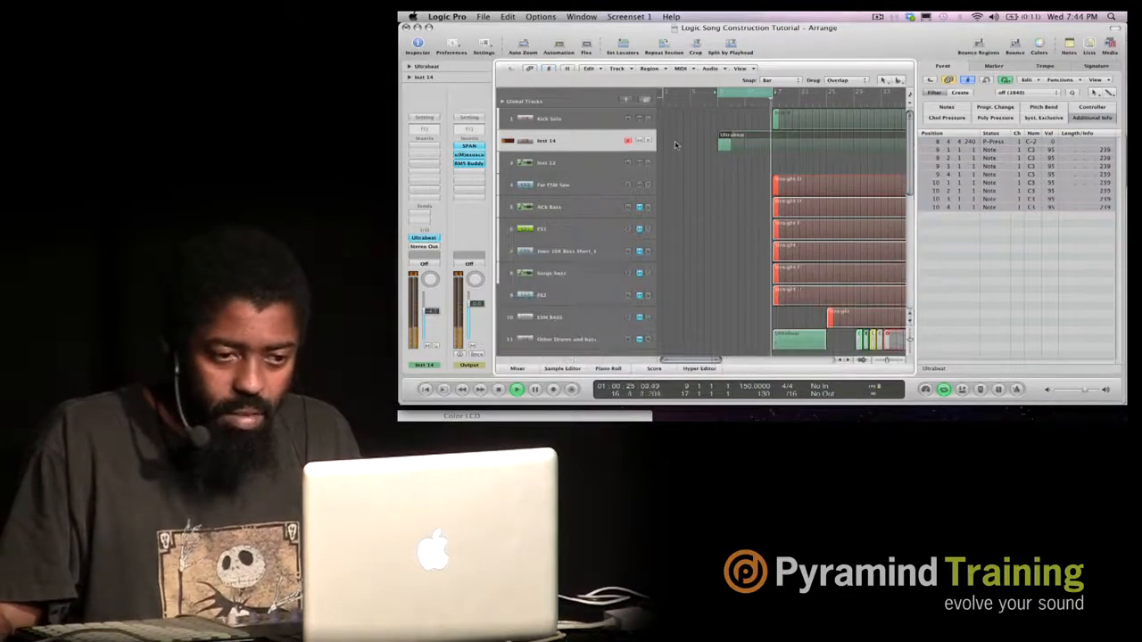
left_click(694, 153)
left_click(724, 141)
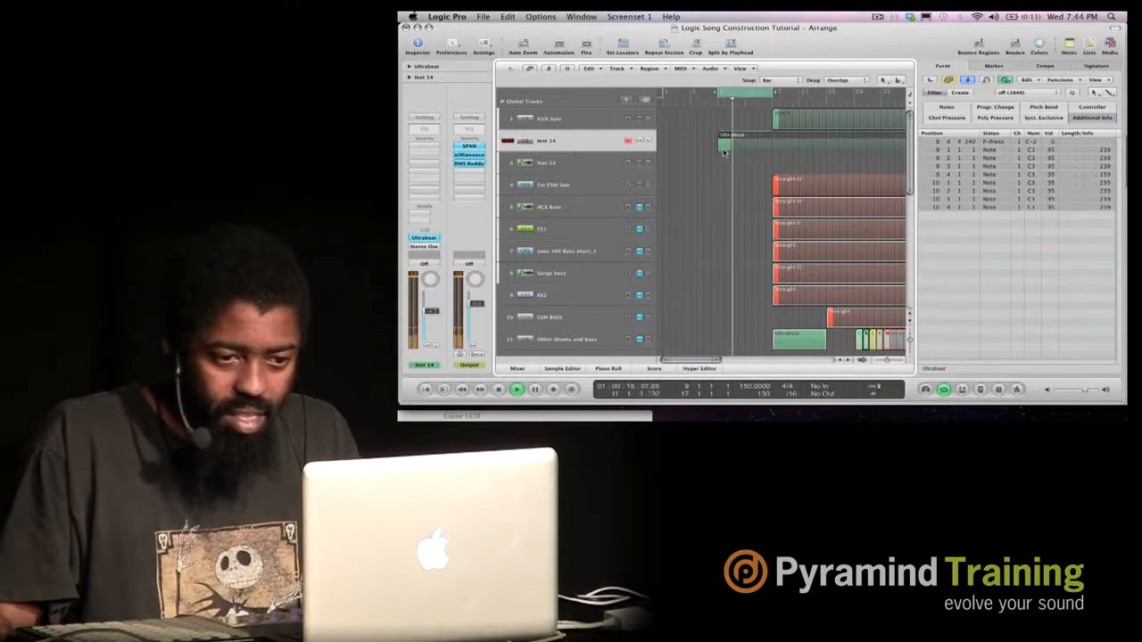
- Try raising the velocities of the Ultrabeat region's notes to 127 and lowering them back to 95
left_click(1052, 151)
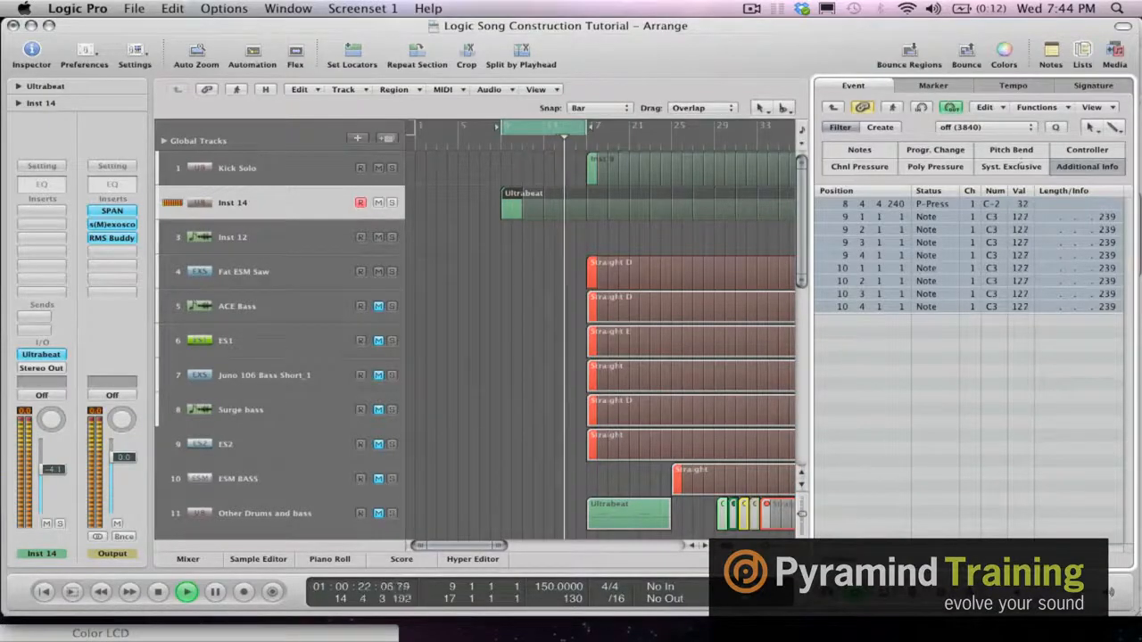
left_click_drag(1020, 217, 1020, 241)
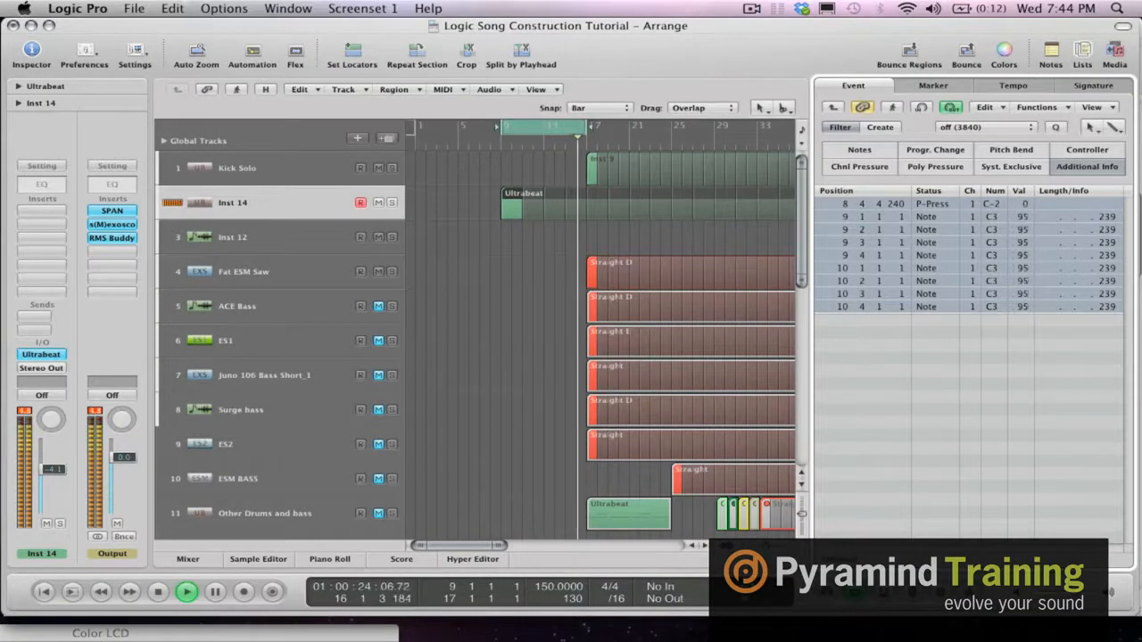
left_click(926, 207)
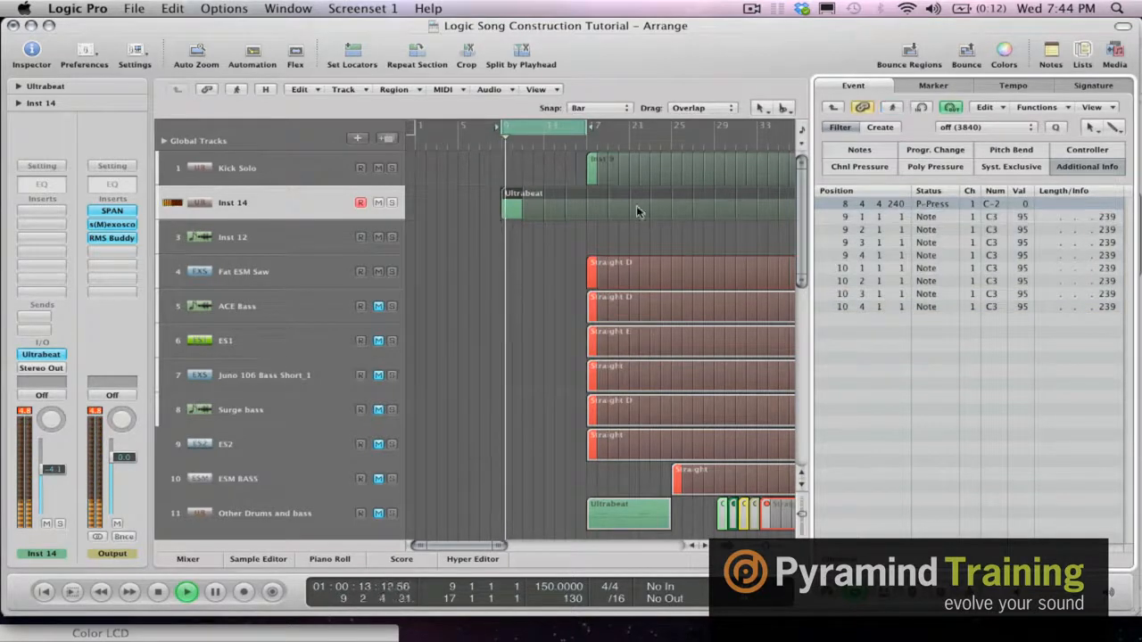
- Delete the Ultrabeat region on the Inst 14 track and create an empty MIDI region at bar 9 in its place
left_click_drag(482, 236, 514, 214)
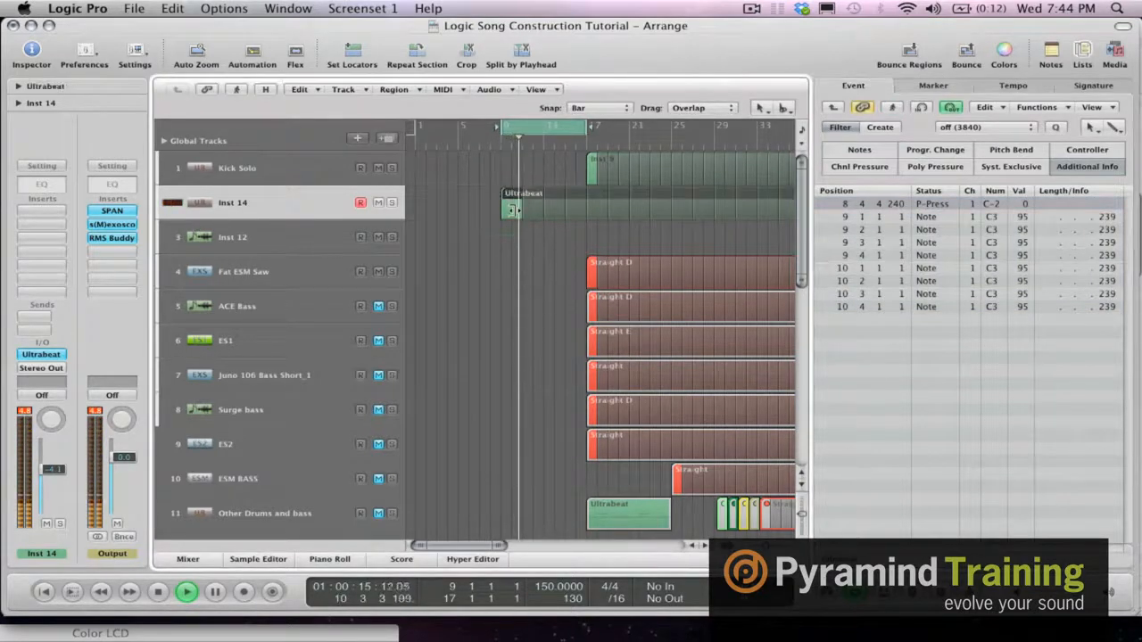
key("Delete")
right_click(511, 213)
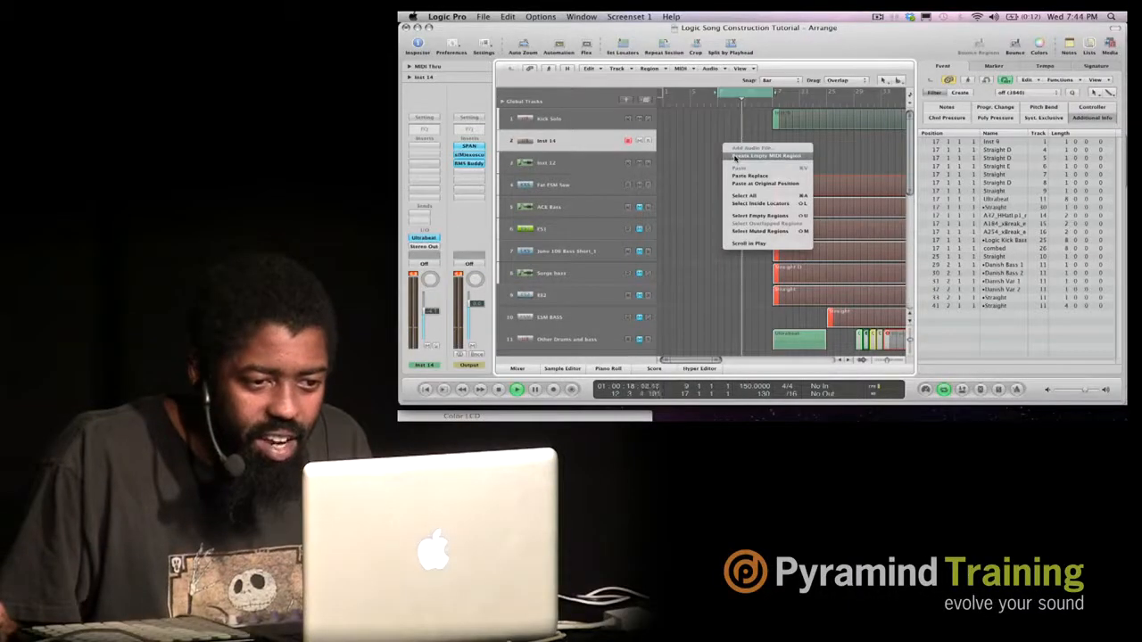
left_click(728, 153)
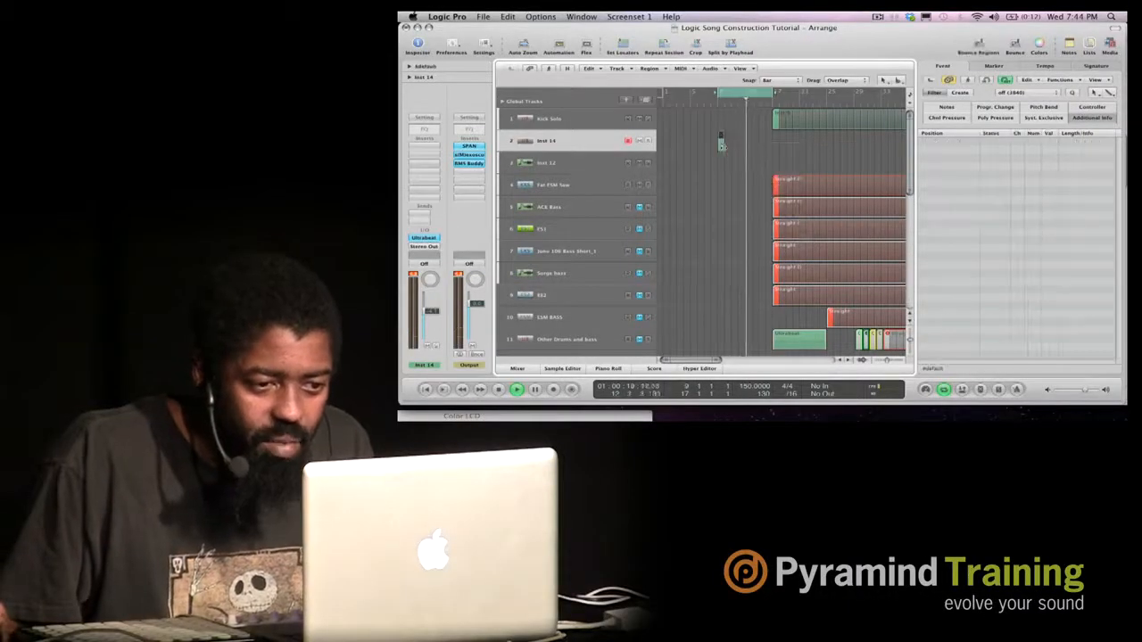
- Open the new region in the piano roll and add C3 notes on all four beats of bar 9
double_click(721, 141)
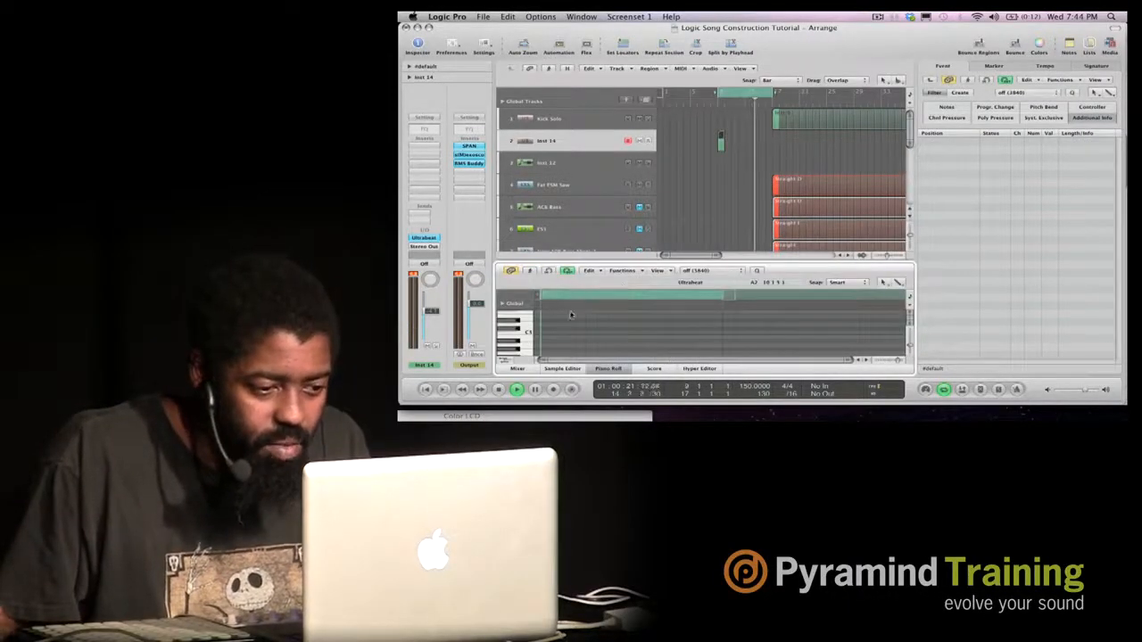
left_click(548, 332)
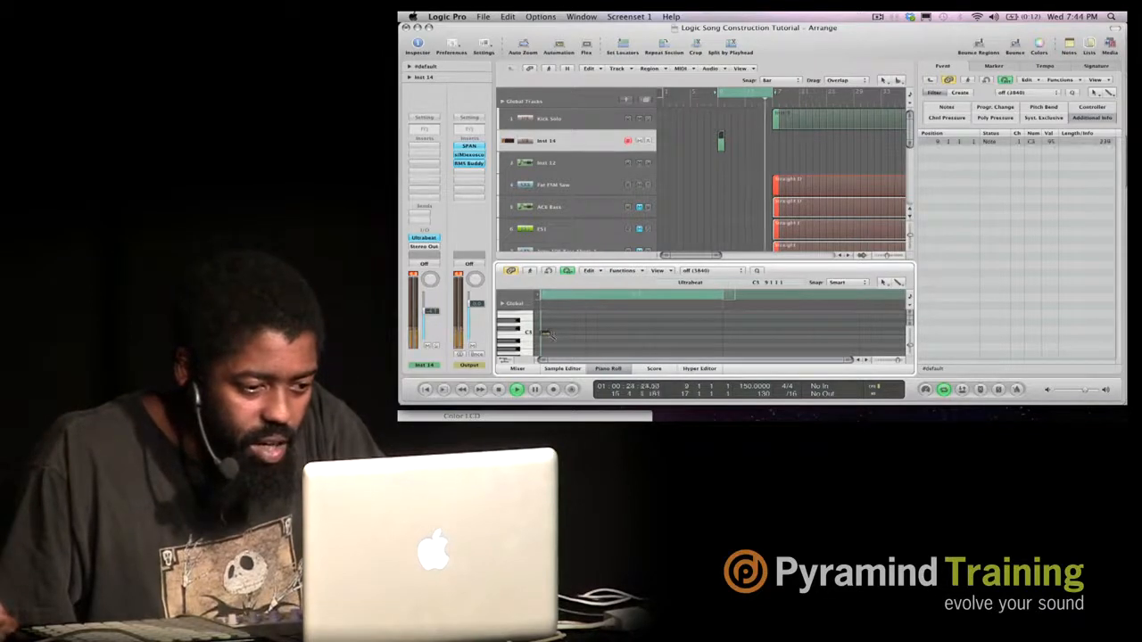
left_click(590, 337, "super")
key("alt+Up")
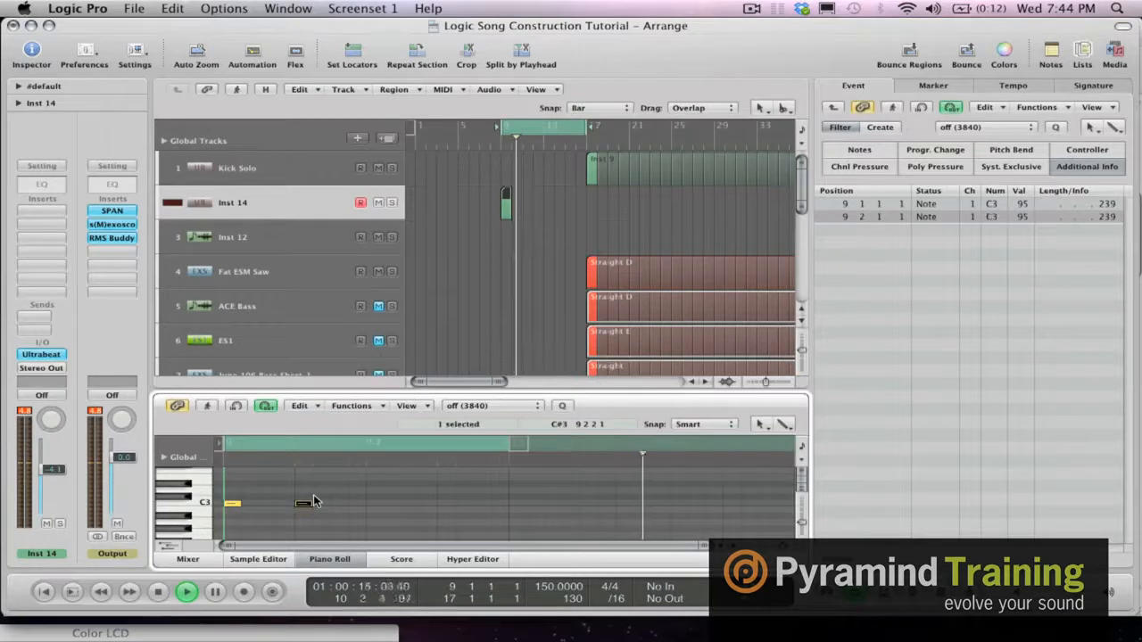
left_click(373, 505, "super")
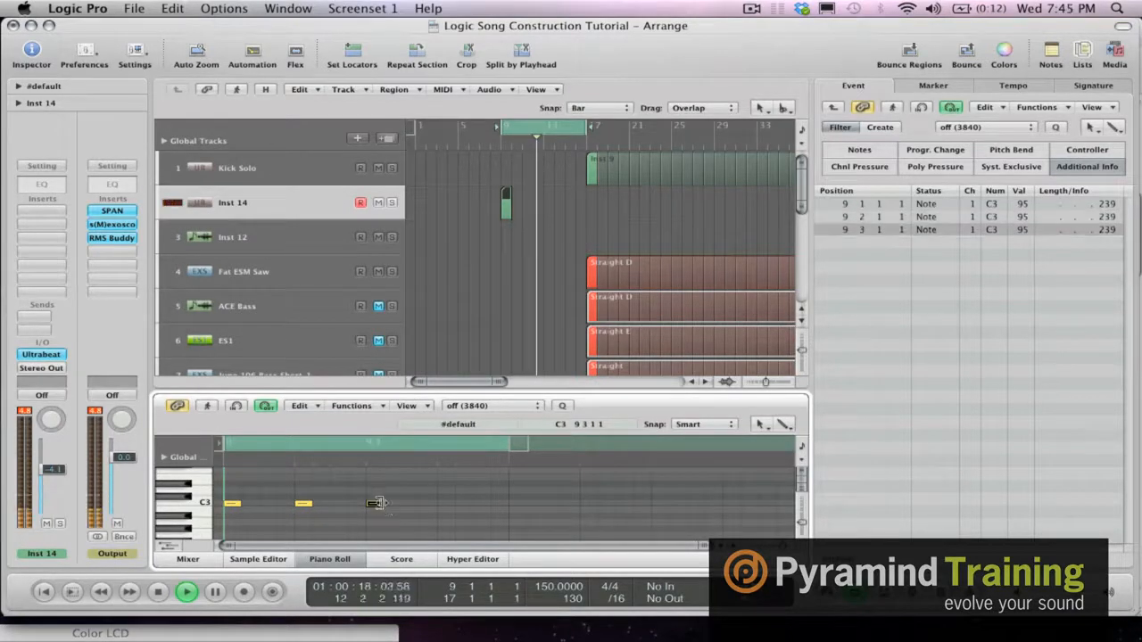
left_click(445, 505, "super")
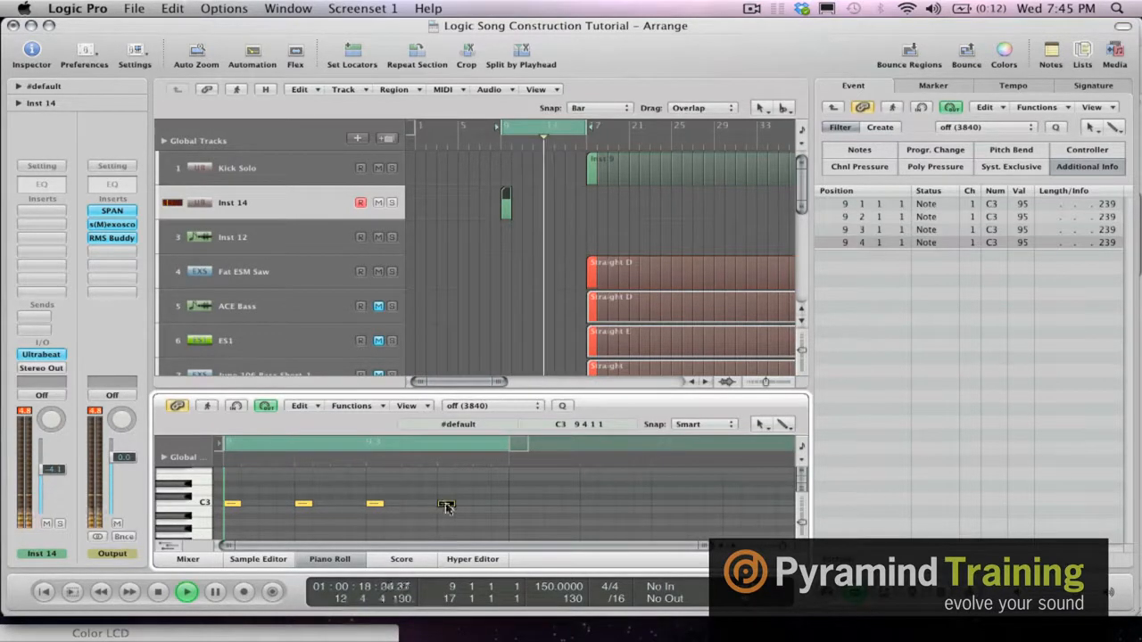
- Select all the C3 notes and set their length to 1 0 and their velocity to 127
left_click(205, 505)
left_click_drag(1107, 205, 1106, 200)
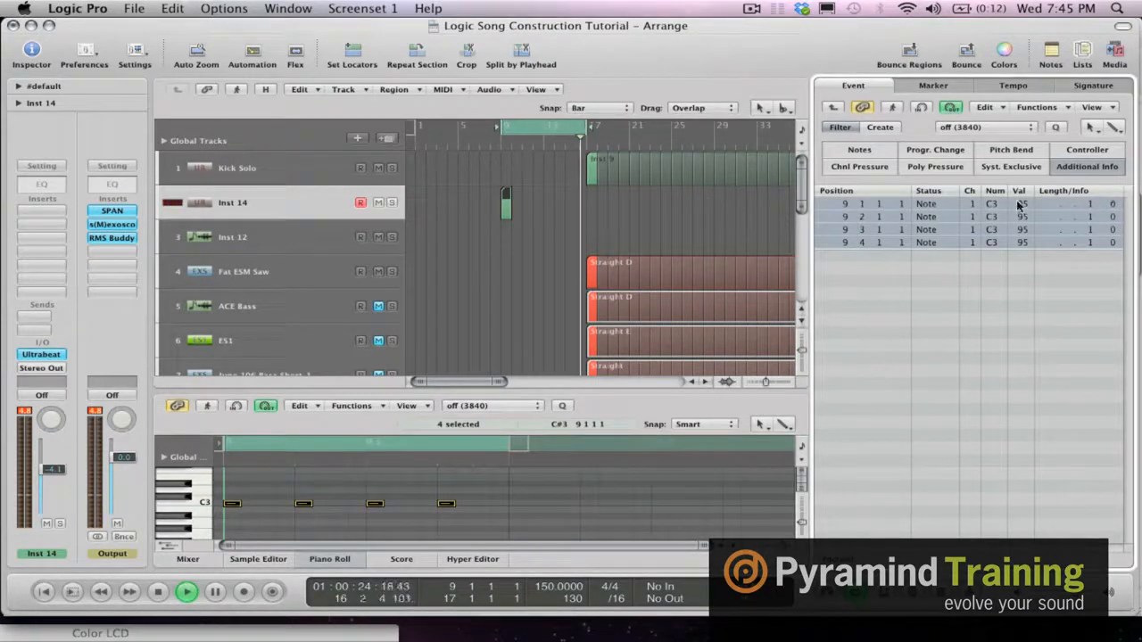
left_click_drag(1021, 204, 1021, 179)
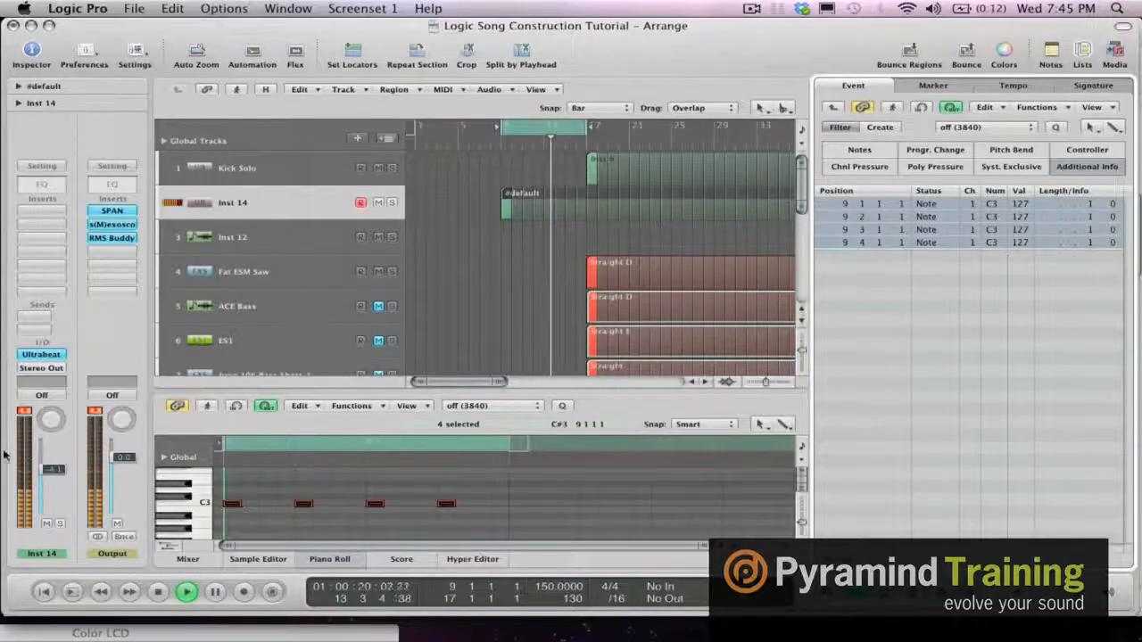
- Turn on sustain for envelope 4 in the track's Ultrabeat, adjust the envelope's release time and close the plug-in window
left_click(40, 354)
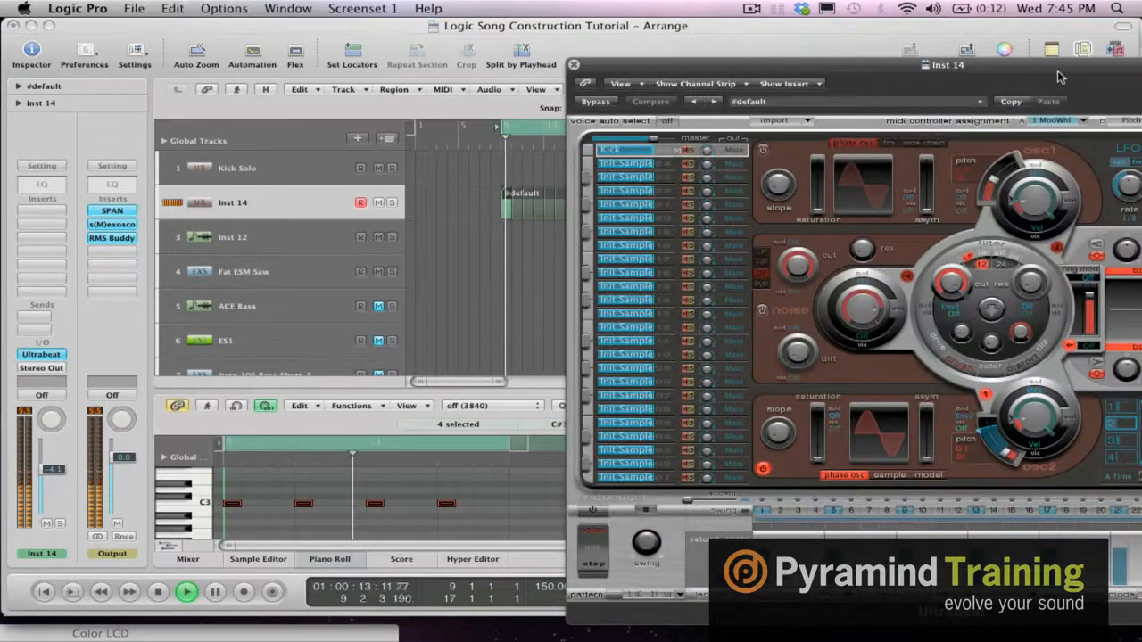
left_click_drag(1020, 71, 583, 54)
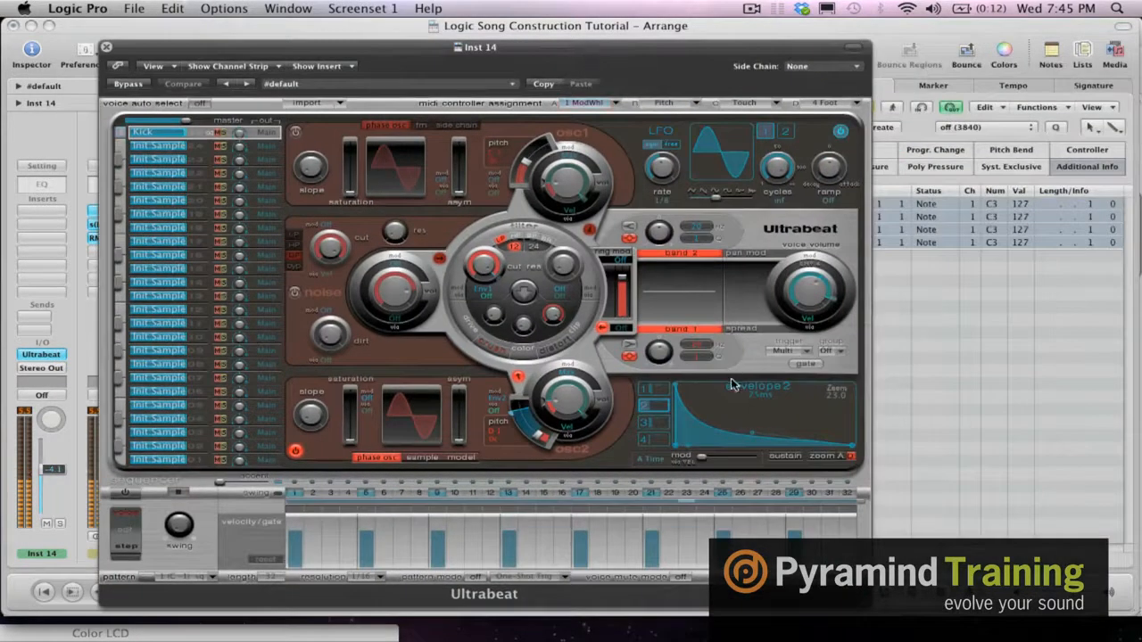
left_click(785, 456)
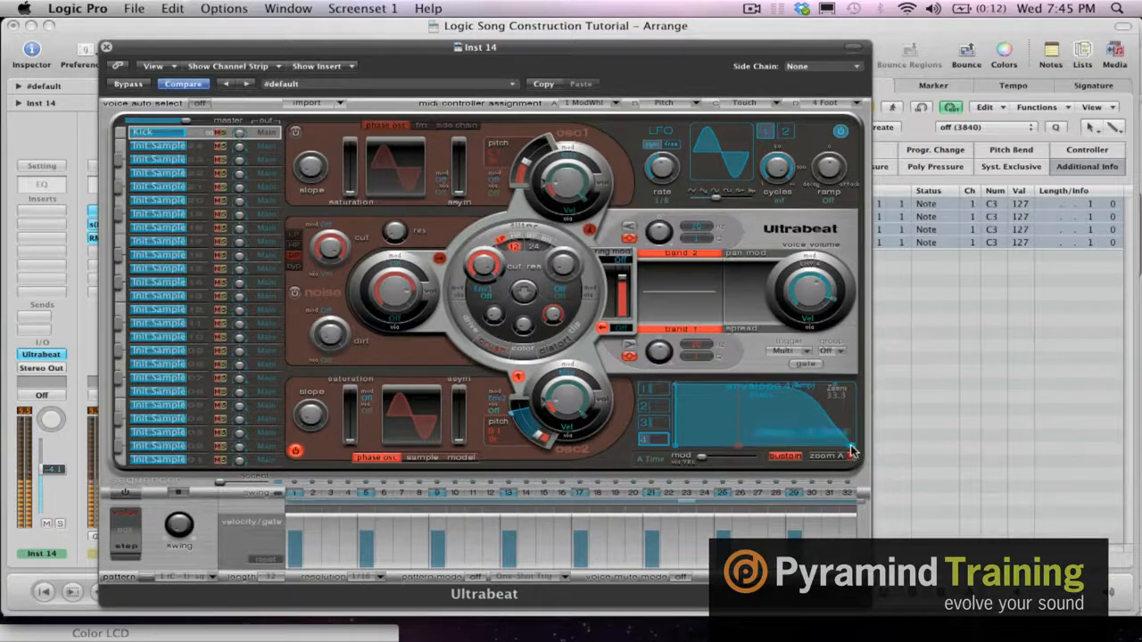
left_click_drag(847, 451, 809, 448)
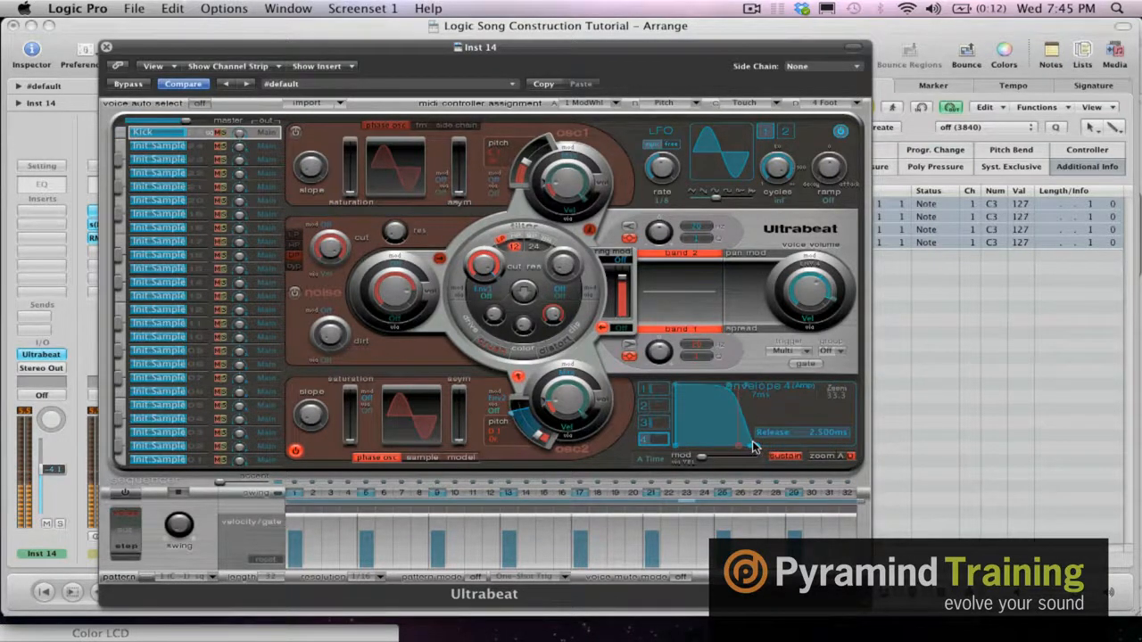
left_click_drag(755, 440, 755, 441)
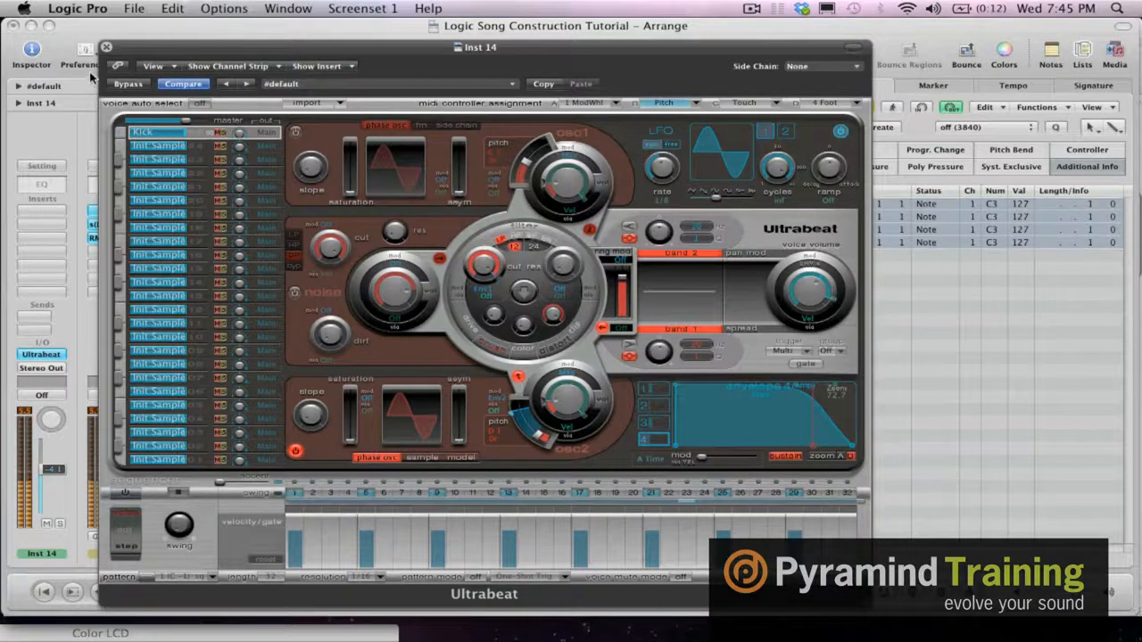
left_click(106, 48)
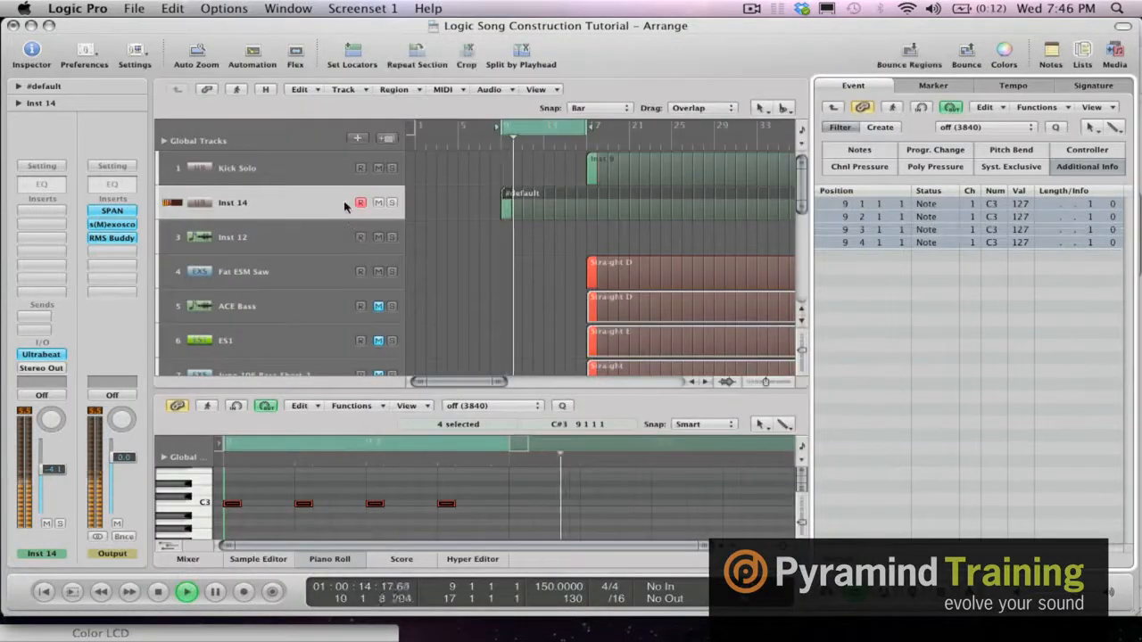
- Rename the Inst 14 track as Kick 2
left_click(233, 203)
double_click(235, 204)
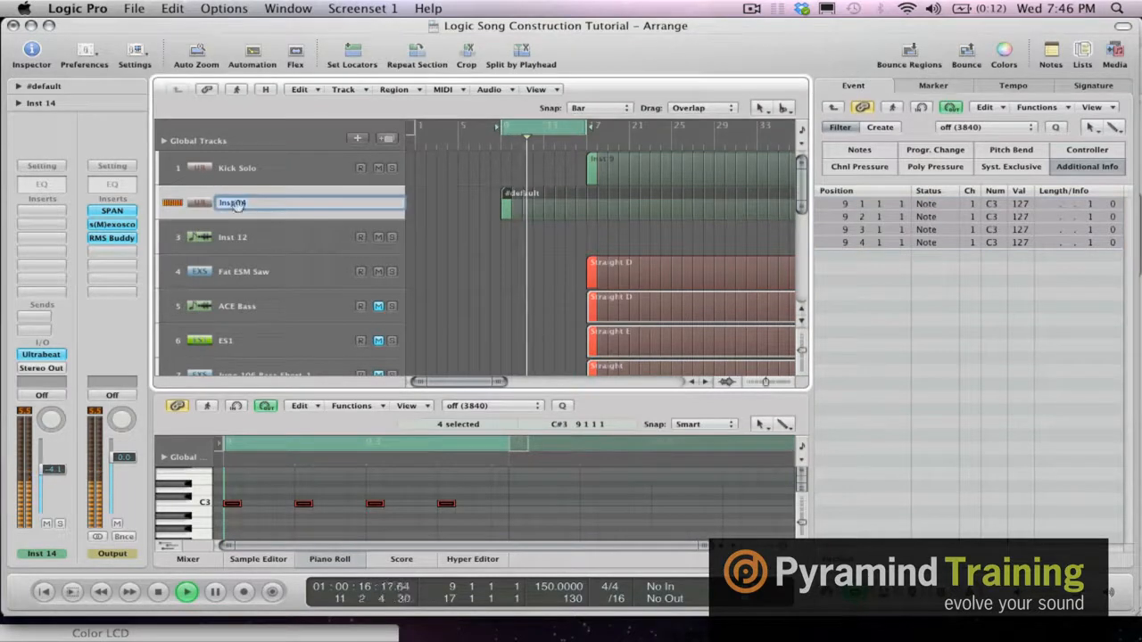
type("Kick 2")
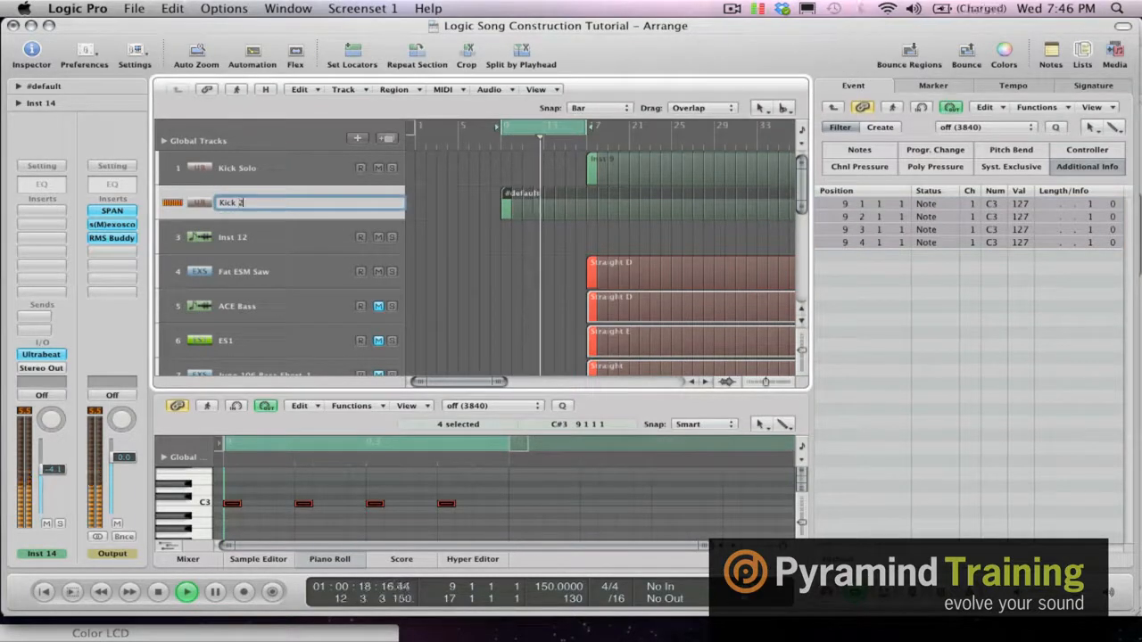
key("Return")
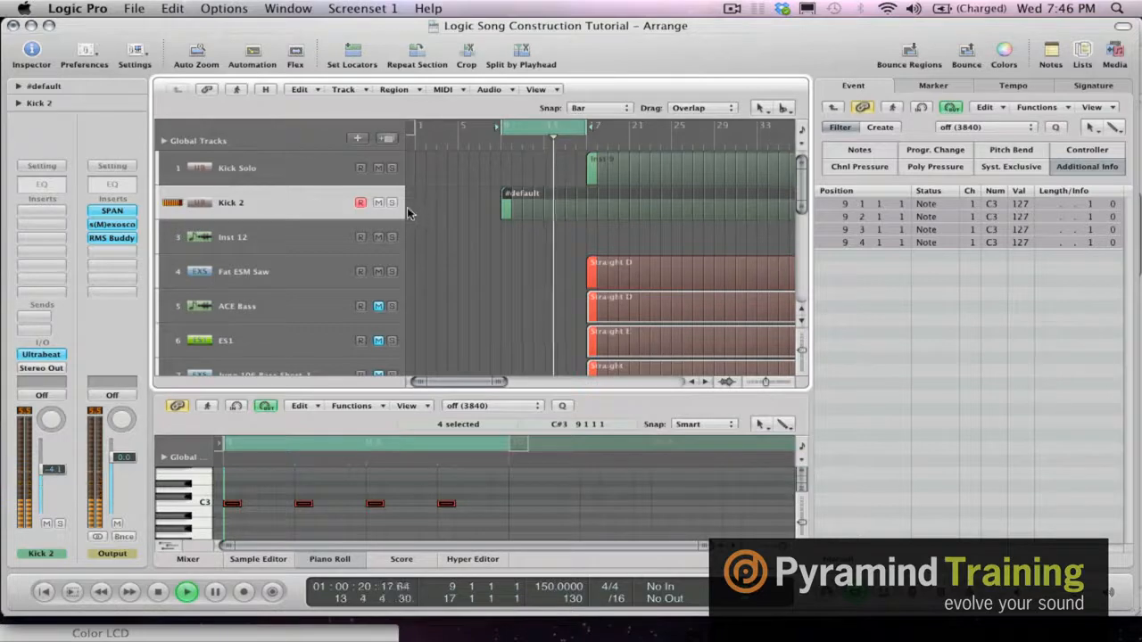
- Audition the Kick Solo region at bar 9 with Kick 2 muted, return the region to bar 17 and unmute Kick 2
left_click(378, 203)
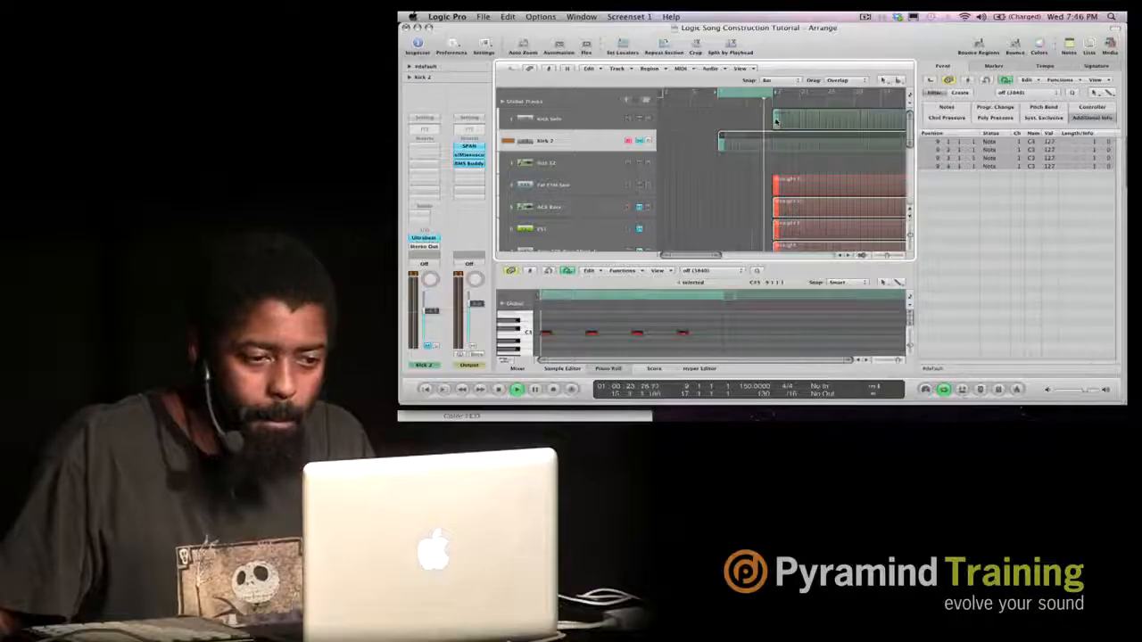
left_click_drag(593, 165, 502, 168)
left_click_drag(719, 118, 719, 119)
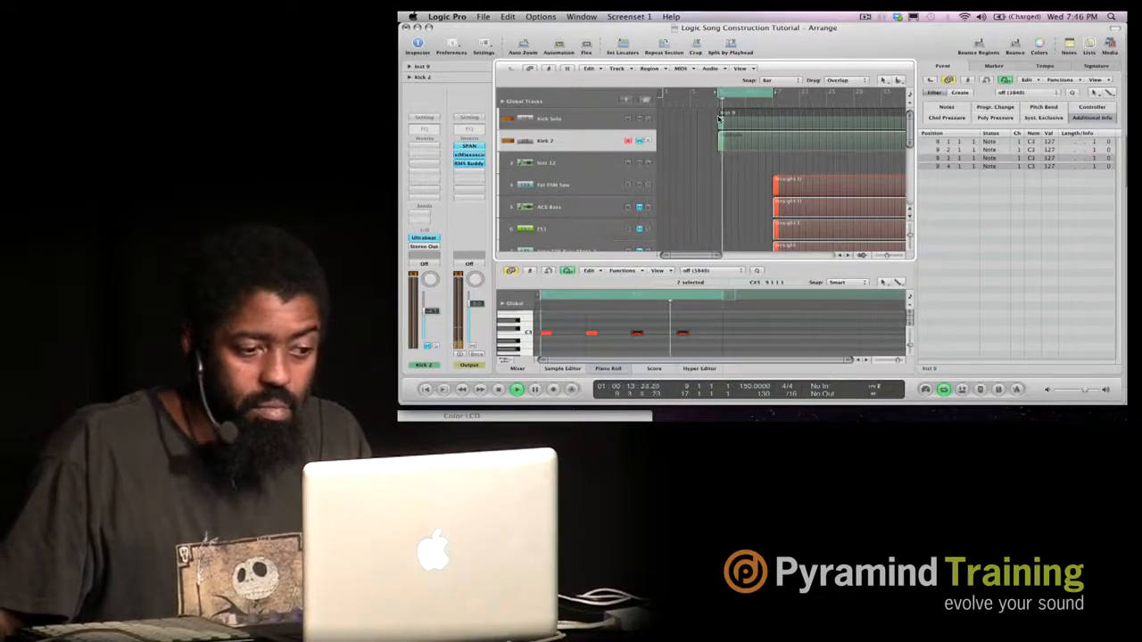
left_click(584, 122)
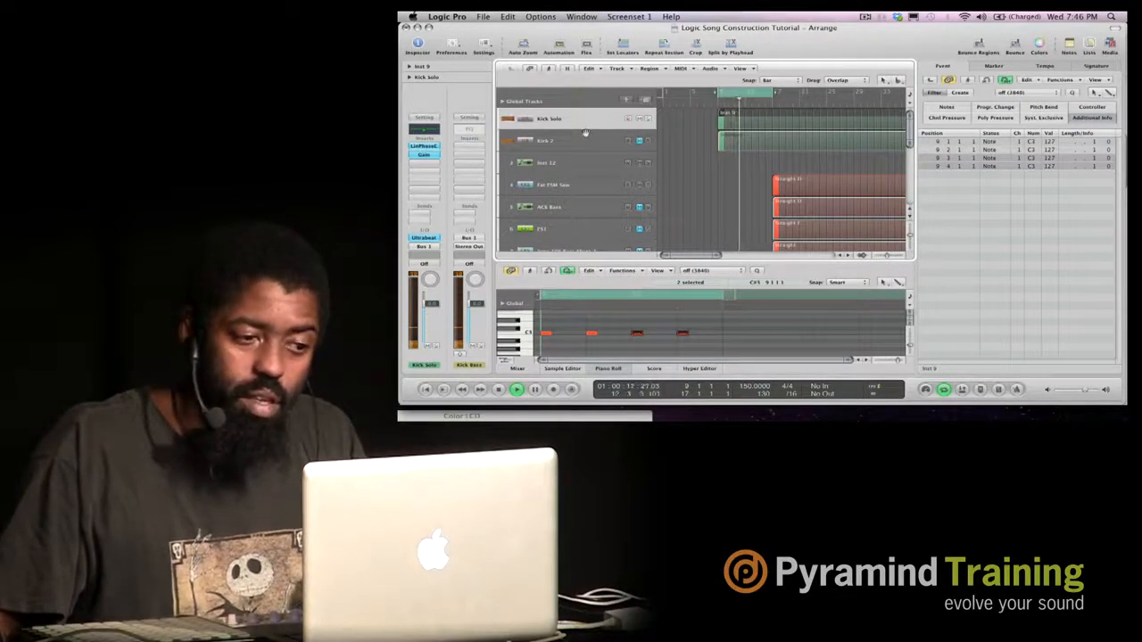
left_click(585, 136)
left_click_drag(721, 118, 776, 121)
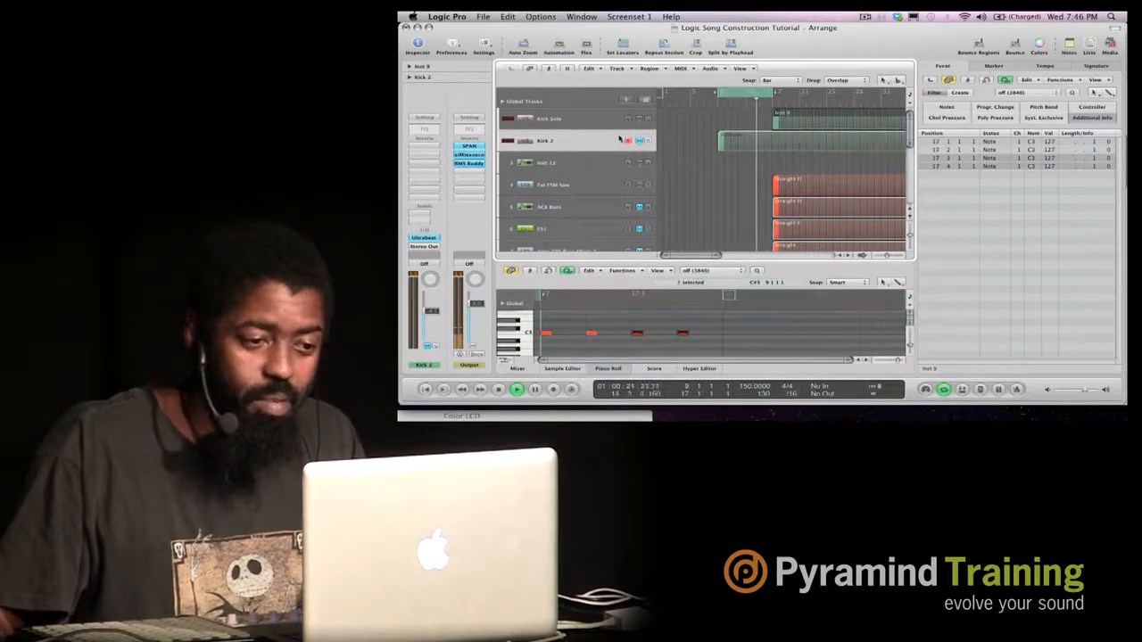
left_click(599, 140)
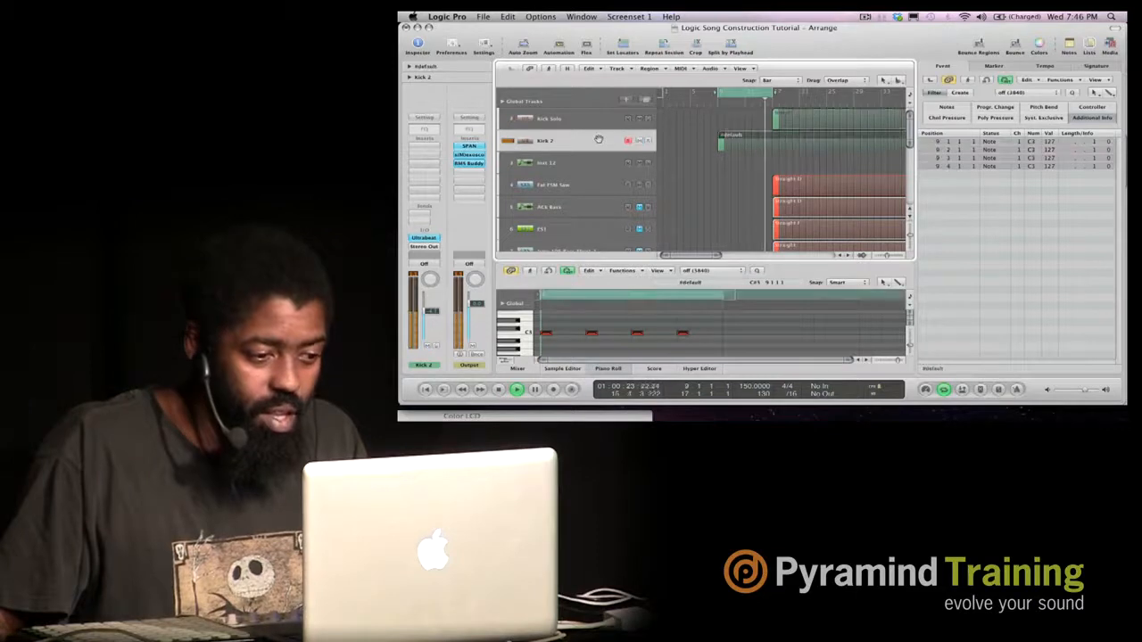
- Open Ultrabeat on the Kick 2 track
left_click(425, 240)
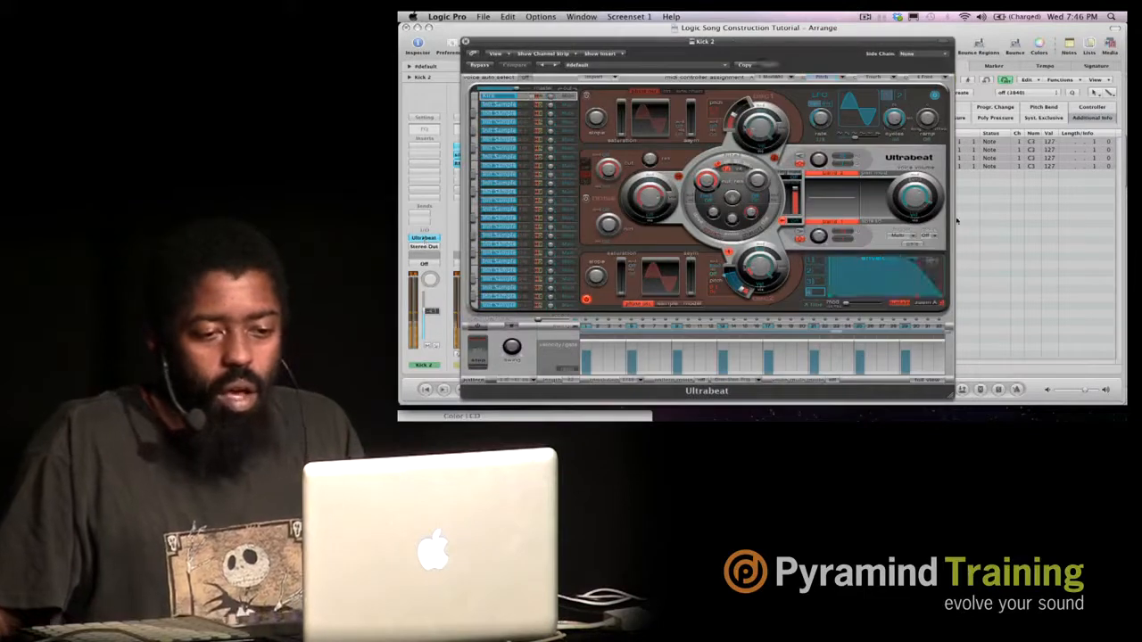